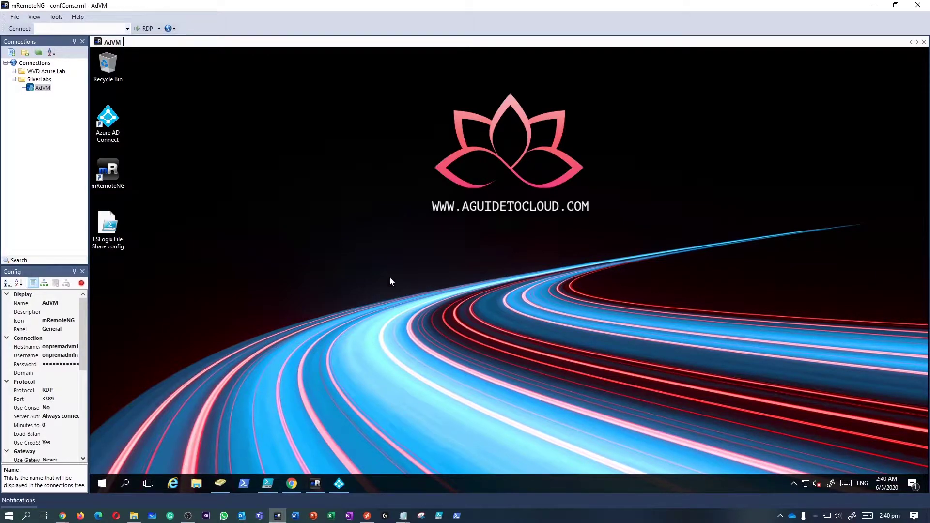
Bring up the WVD-0 session, uncover its desktop and refresh it.
left_click(312, 488)
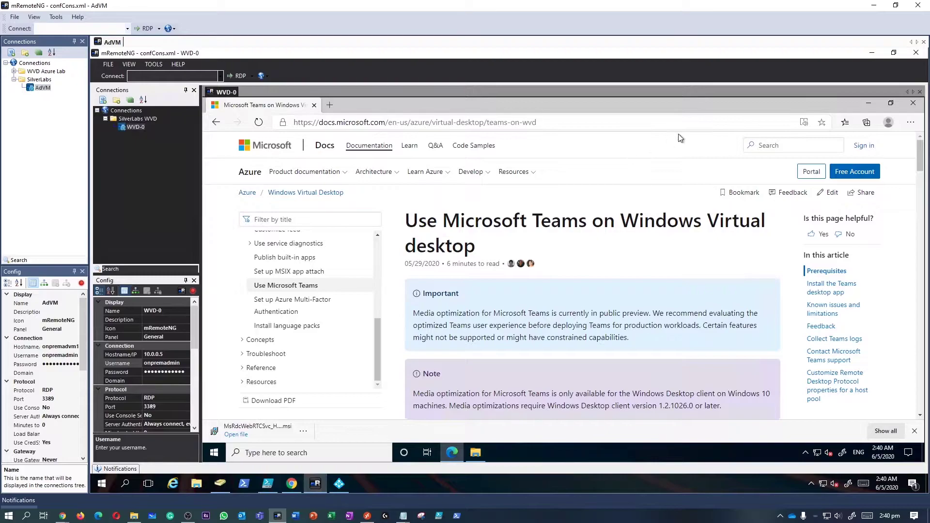
left_click(859, 106)
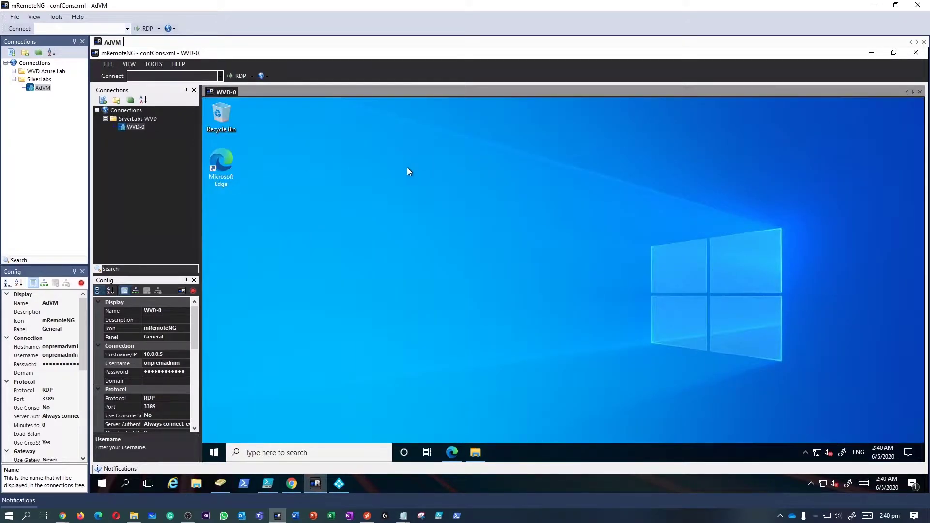
right_click(396, 188)
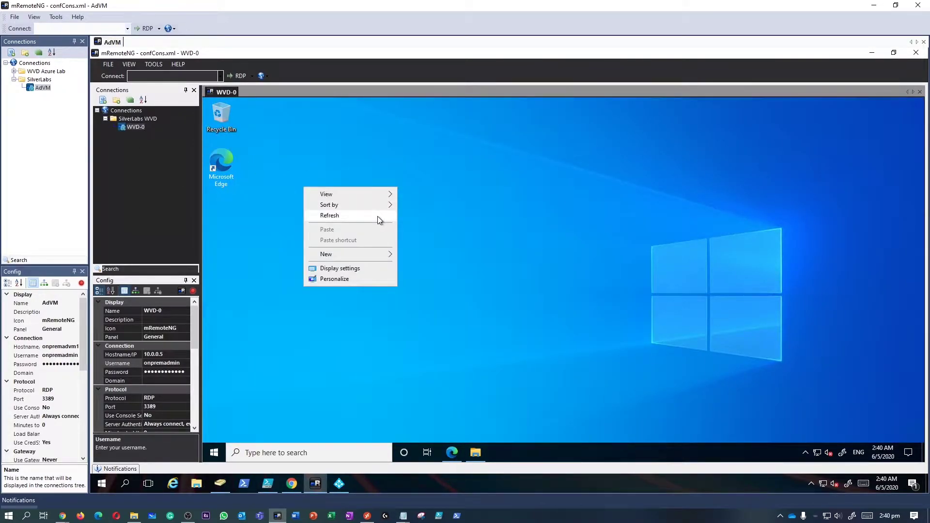
left_click(377, 216)
Open Settings to the System About page and maximize the window.
right_click(214, 452)
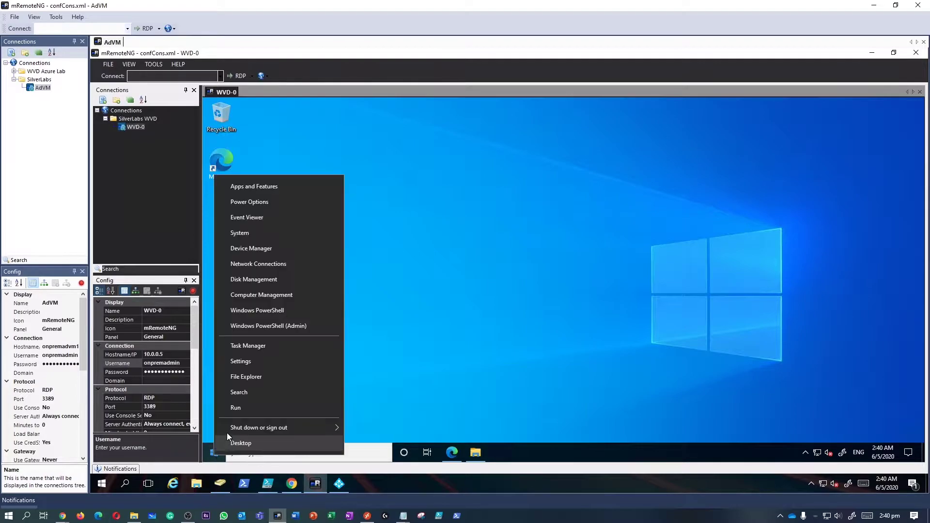
left_click(241, 361)
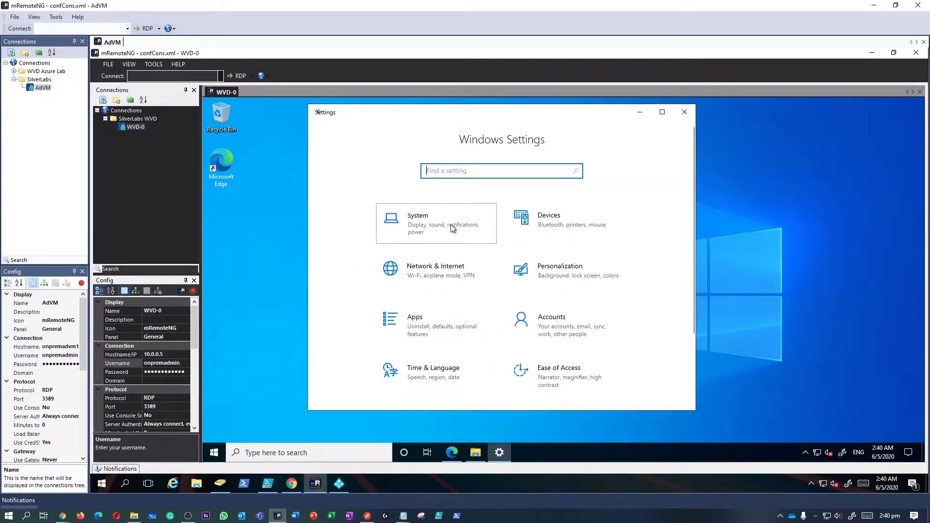
left_click(450, 225)
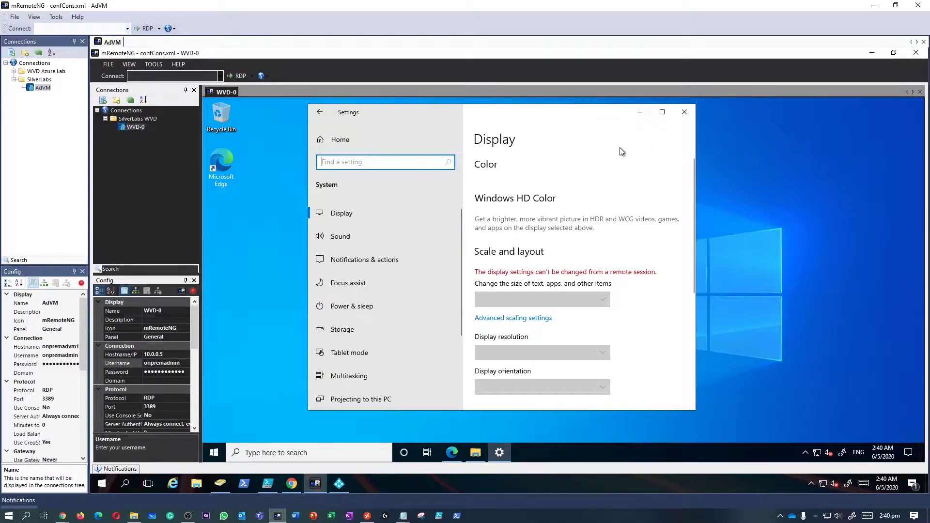
scroll(380, 353, "down", 3)
left_click(411, 349)
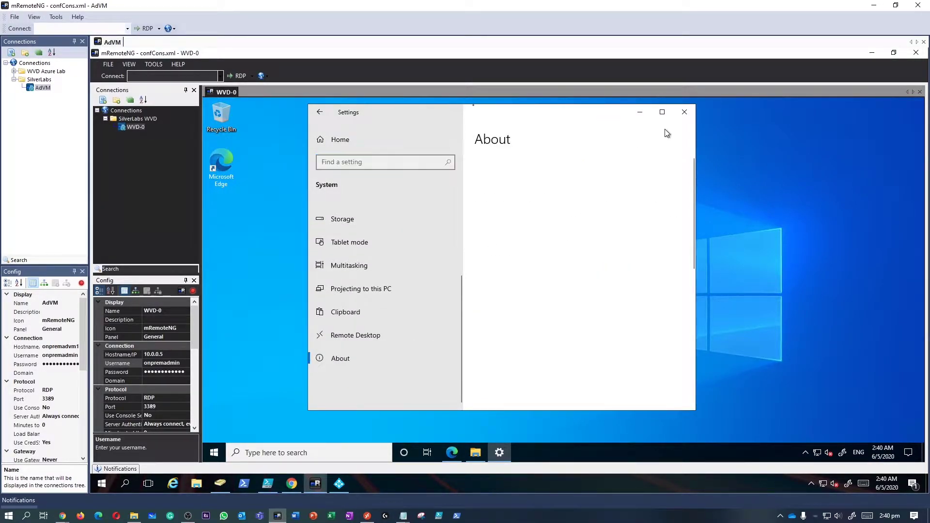
left_click(662, 112)
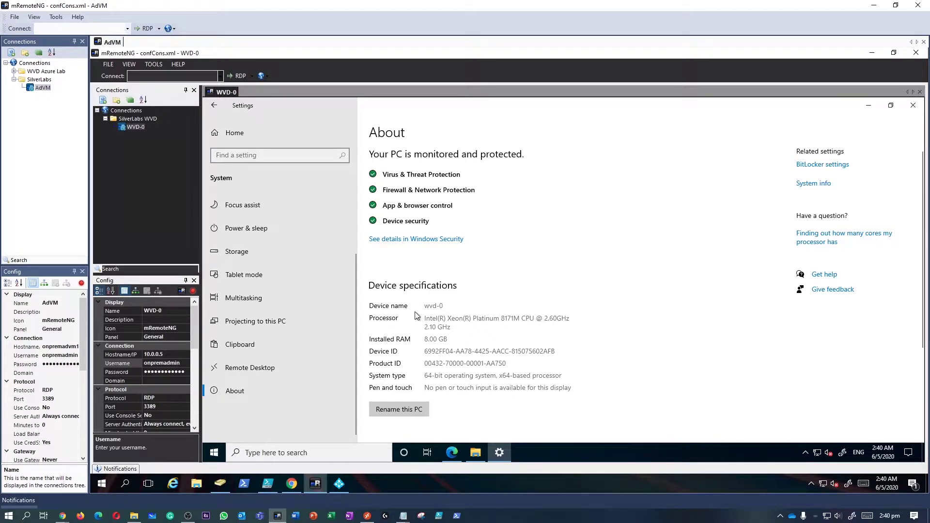
Confirm the device name is wvd-0, then minimize Settings to the desktop.
double_click(450, 306)
scroll(487, 319, "down", 2)
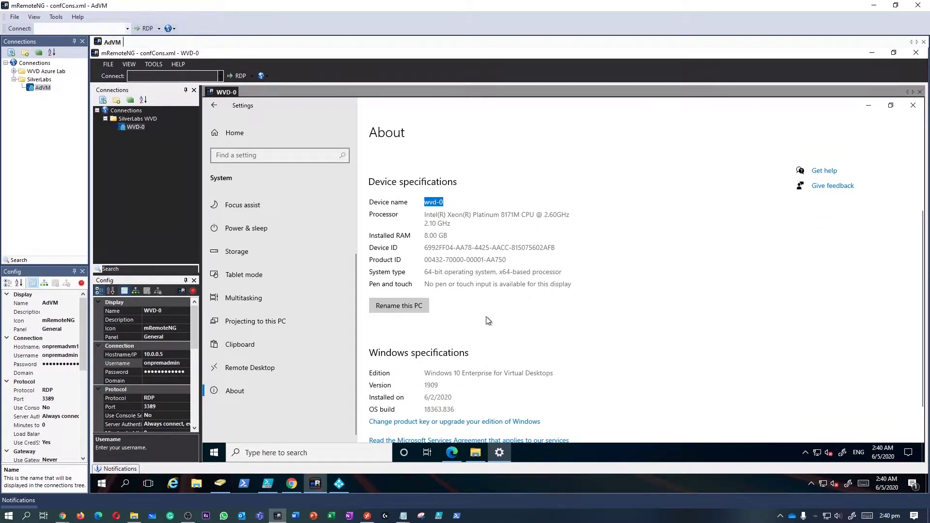
scroll(487, 320, "down", 2)
left_click(513, 329)
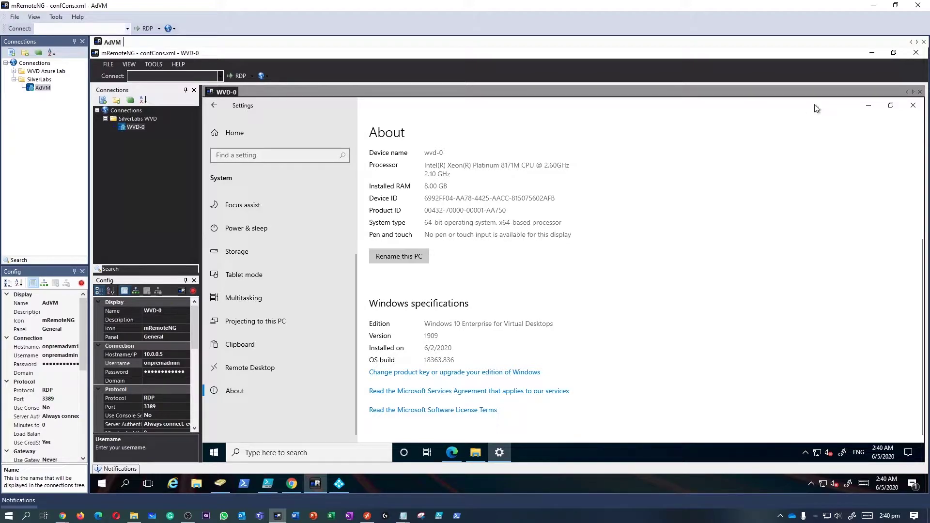
left_click(870, 106)
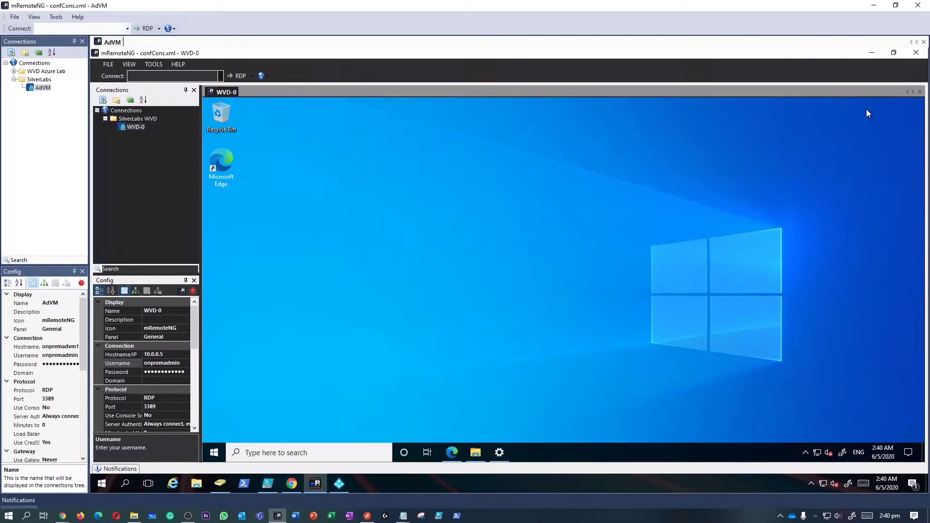
Restore the Teams on WVD docs and scroll to the IsWVDEnvironment registry instructions.
left_click(452, 453)
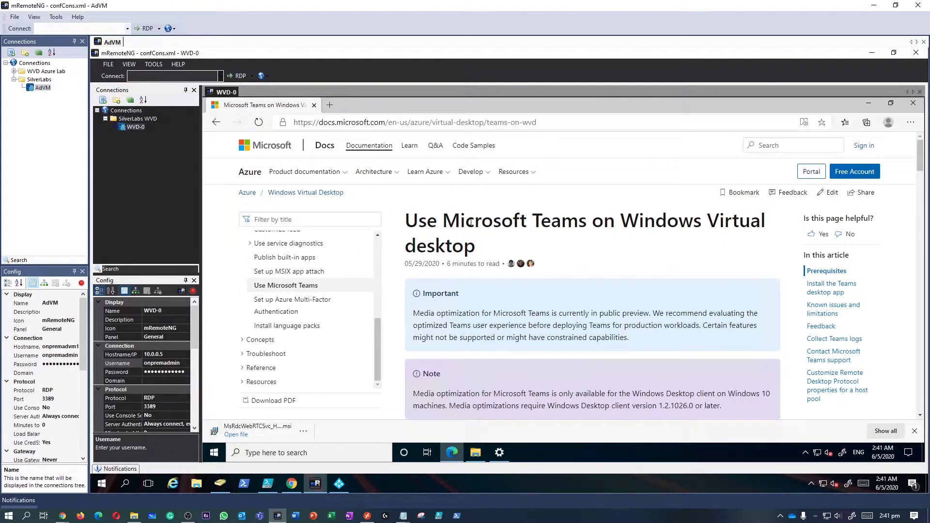
left_click_drag(405, 223, 479, 250)
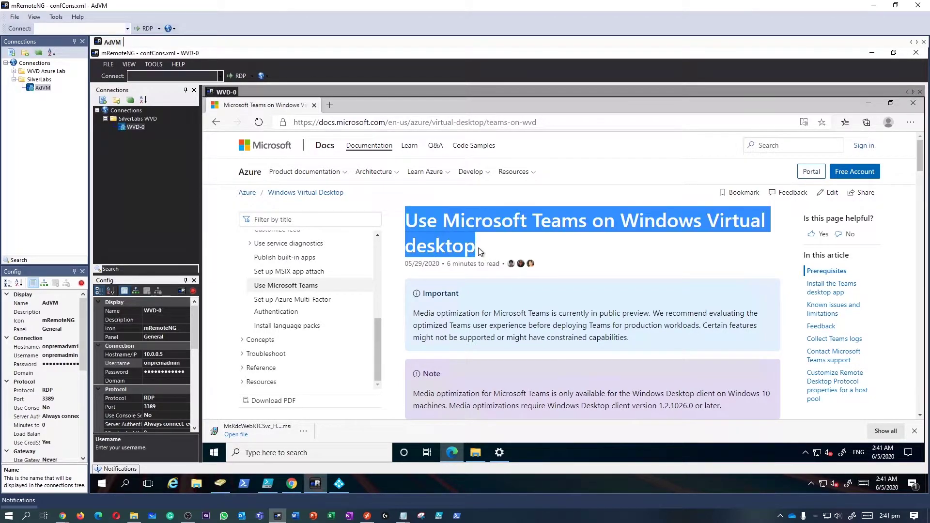
left_click(395, 126)
left_click(423, 233)
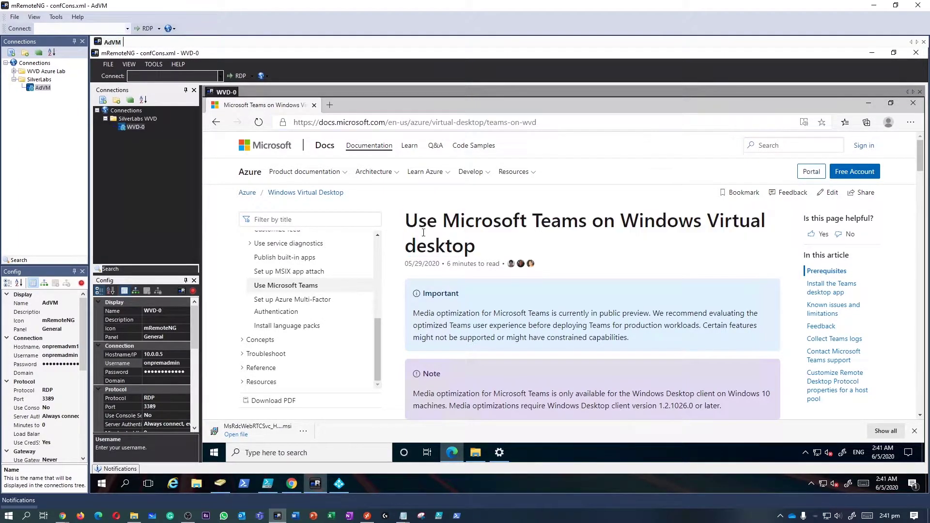
left_click_drag(407, 220, 474, 246)
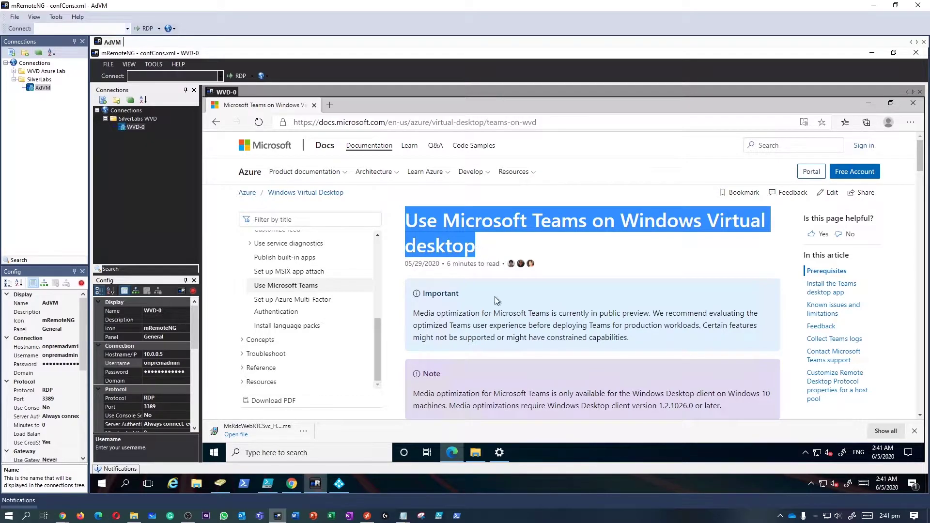
scroll(497, 300, "down", 5)
scroll(502, 316, "down", 2)
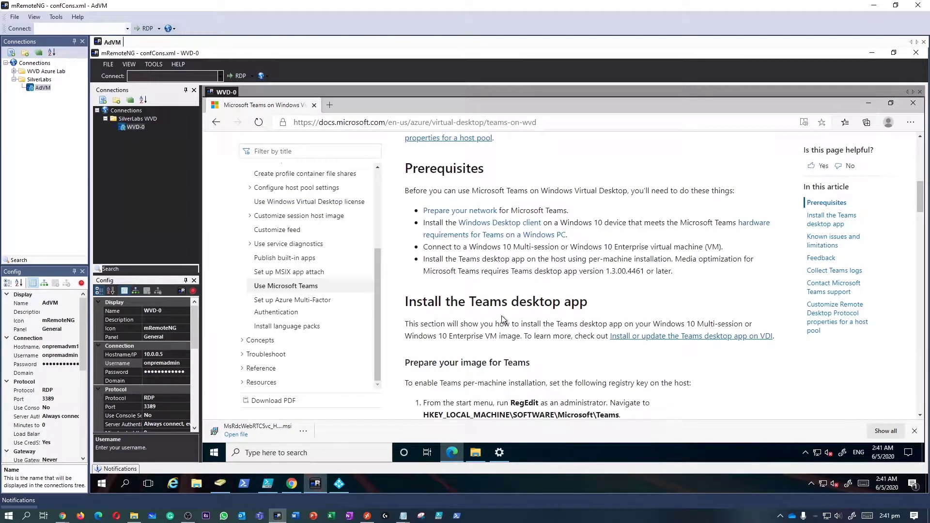
scroll(501, 315, "down", 1)
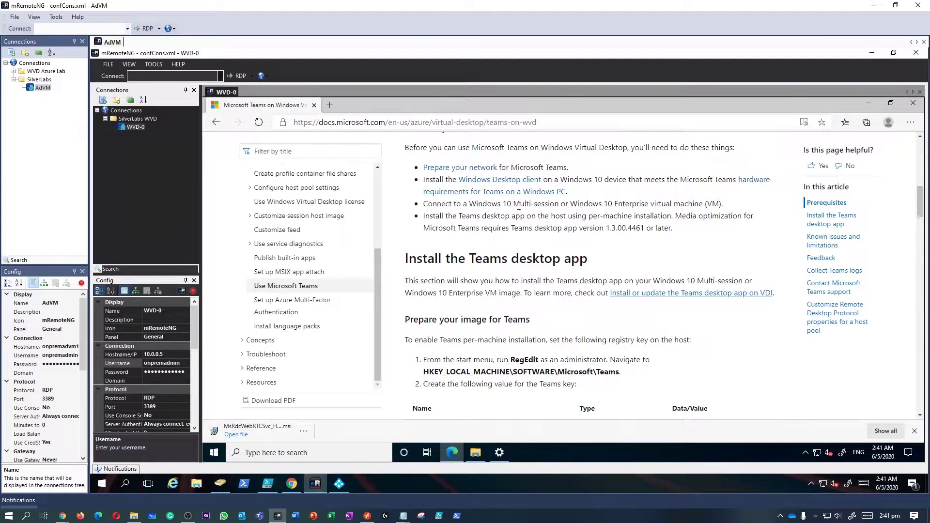
scroll(543, 230, "down", 3)
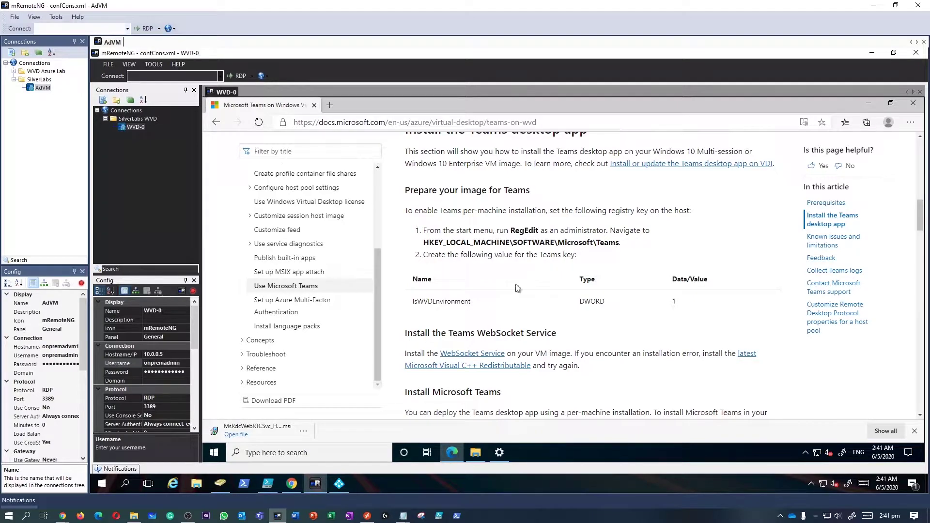
Launch regedit as administrator and snap it beside the docs page.
right_click(213, 452)
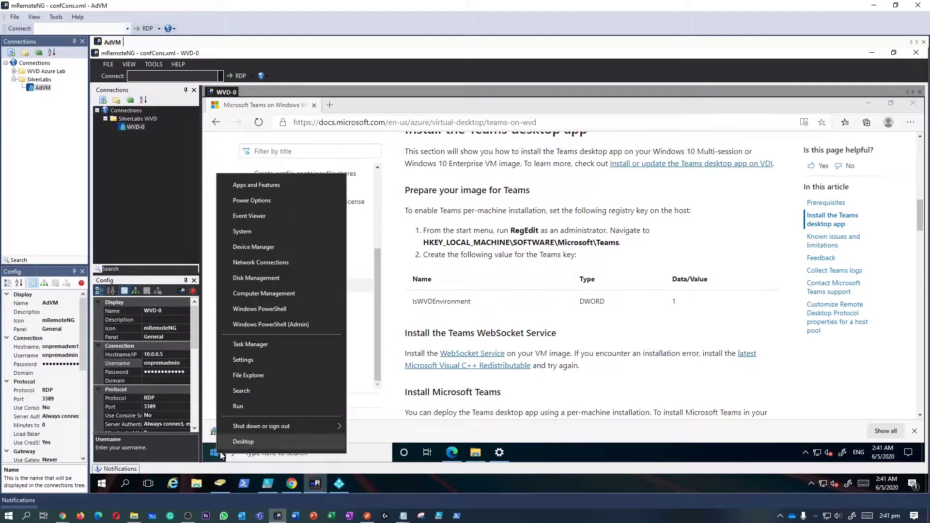
left_click(262, 407)
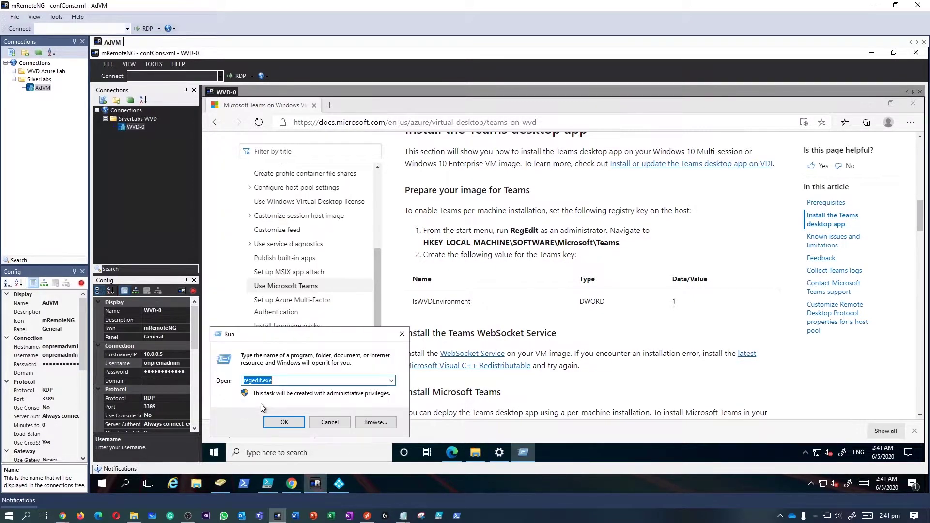
left_click(293, 423)
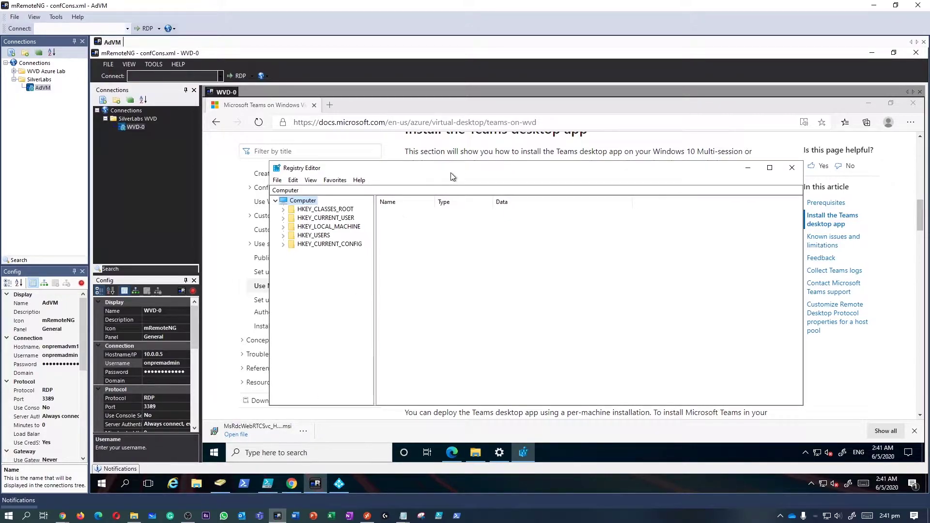
left_click_drag(453, 176, 549, 188)
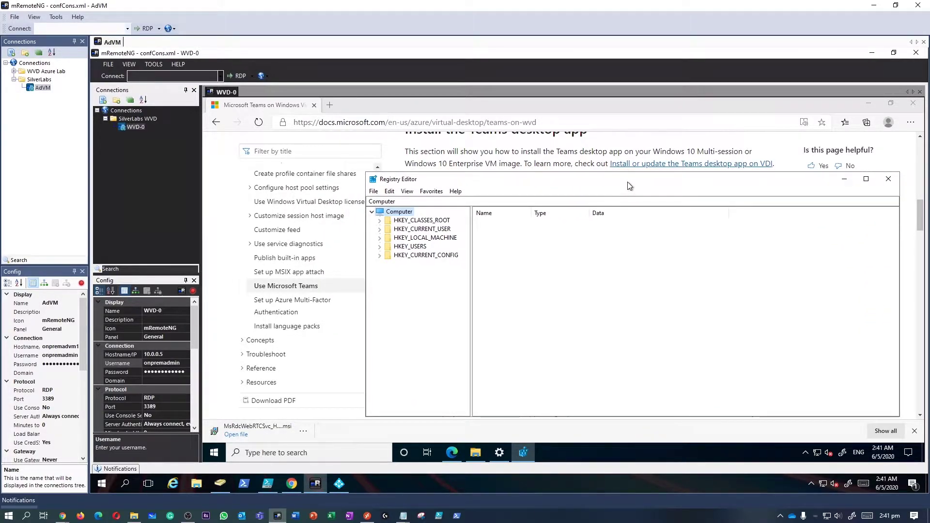
left_click_drag(629, 186, 924, 189)
left_click(414, 237)
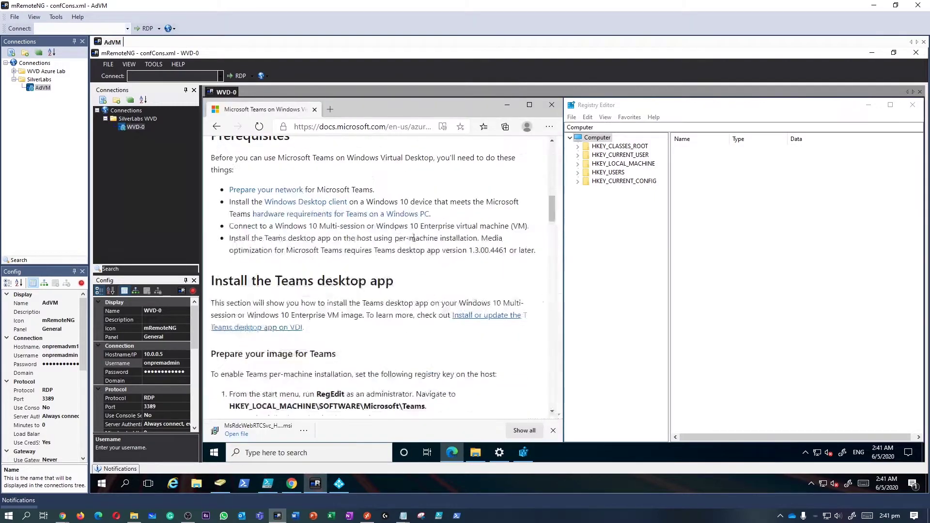
scroll(348, 316, "down", 3)
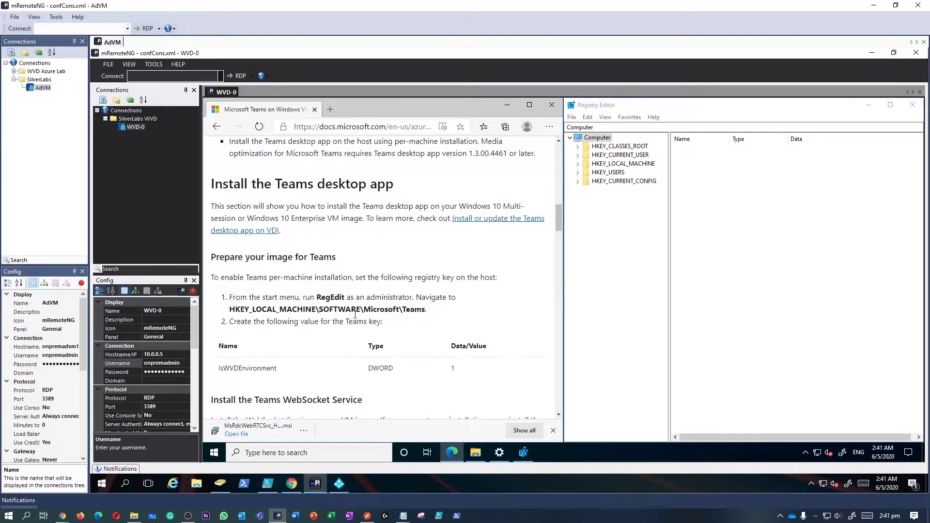
scroll(392, 325, "down", 1)
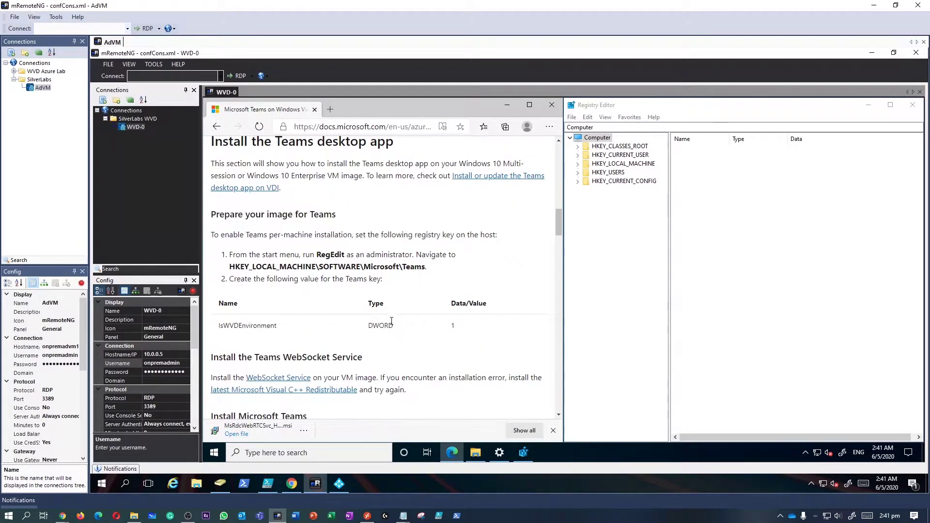
Expand HKEY_LOCAL_MACHINE\SOFTWARE\Microsoft in Registry Editor.
double_click(601, 165)
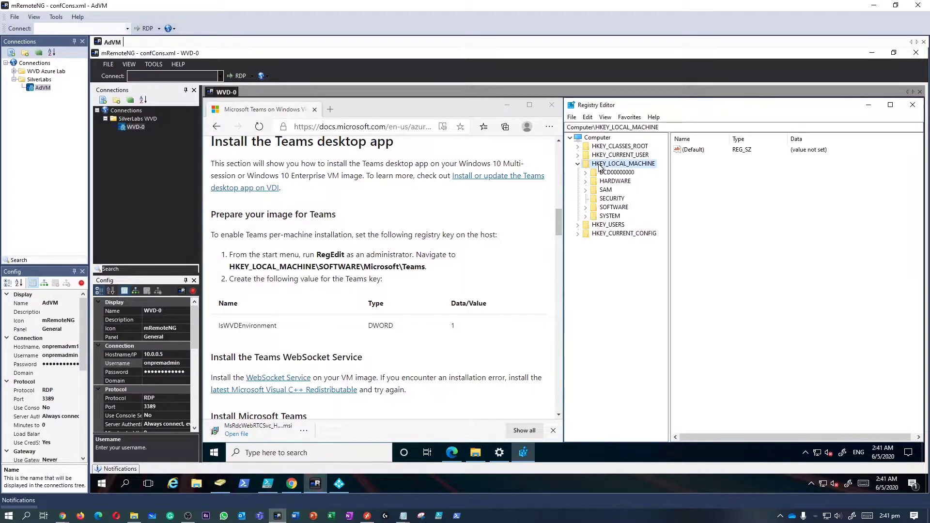
left_click(613, 208)
double_click(613, 208)
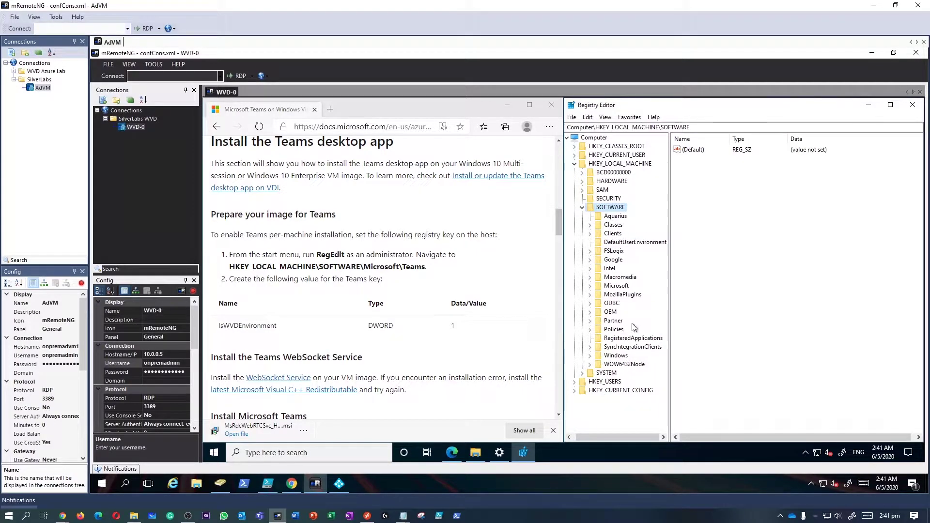
double_click(620, 288)
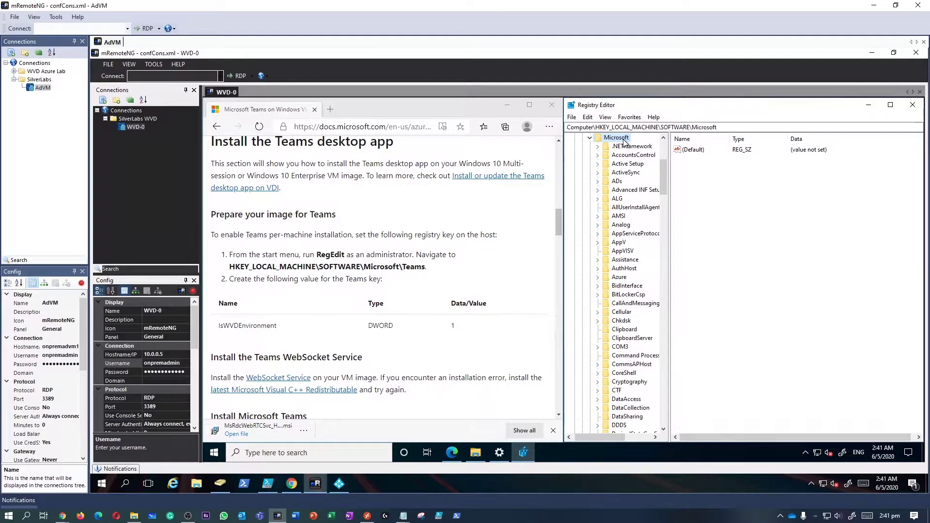
type("te")
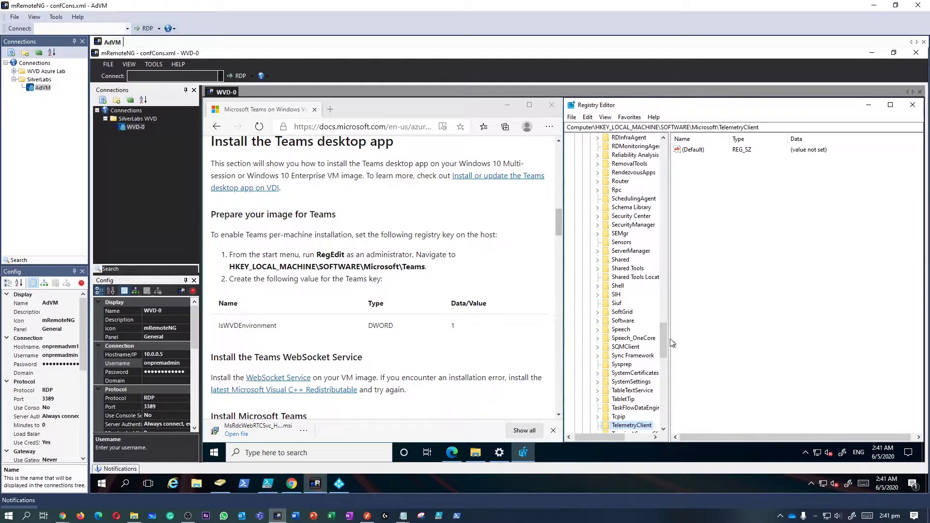
scroll(663, 361, "down", 7)
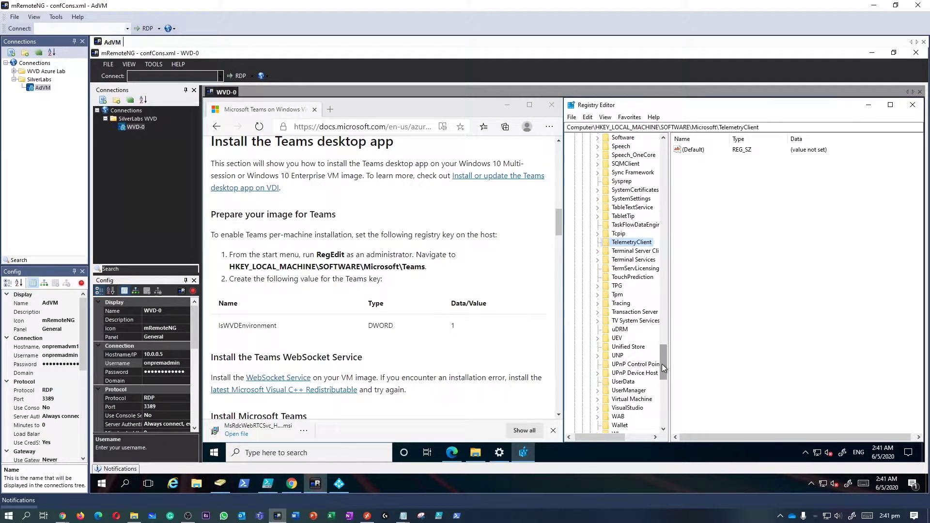
left_click_drag(663, 368, 670, 140)
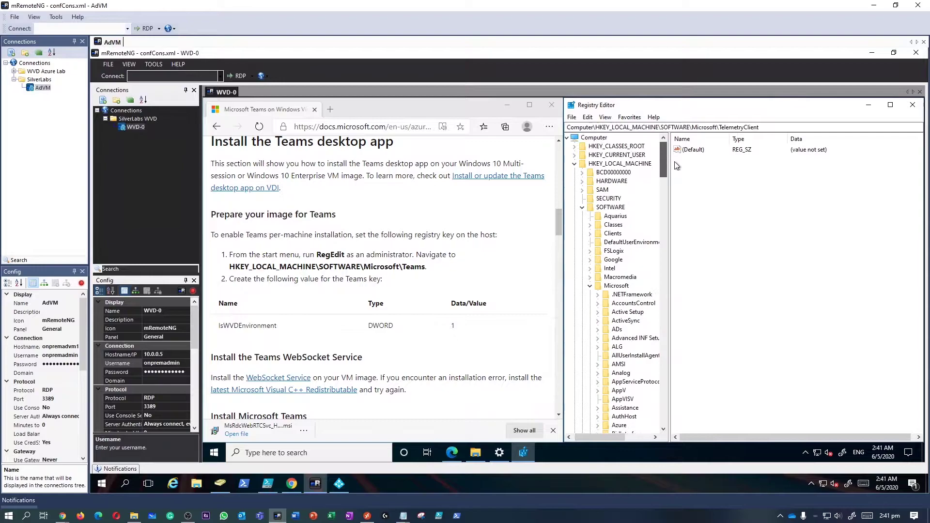
Create a new Teams key under Microsoft and select it.
right_click(620, 288)
mouse_move(712, 303)
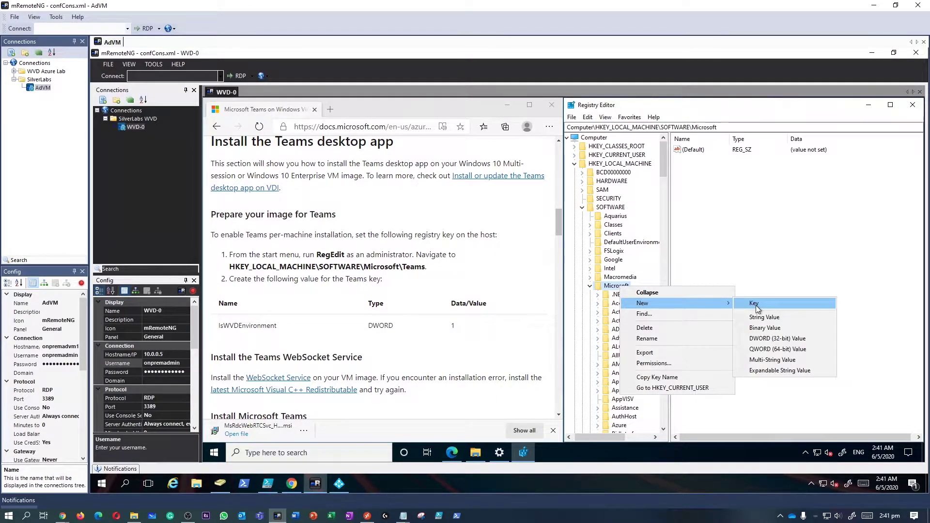
left_click(756, 305)
type("Teams")
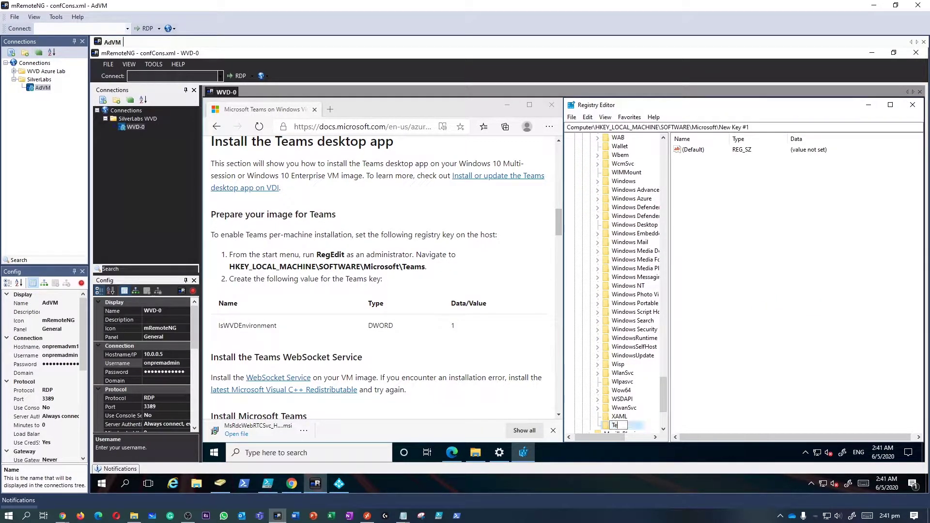
left_click(728, 365)
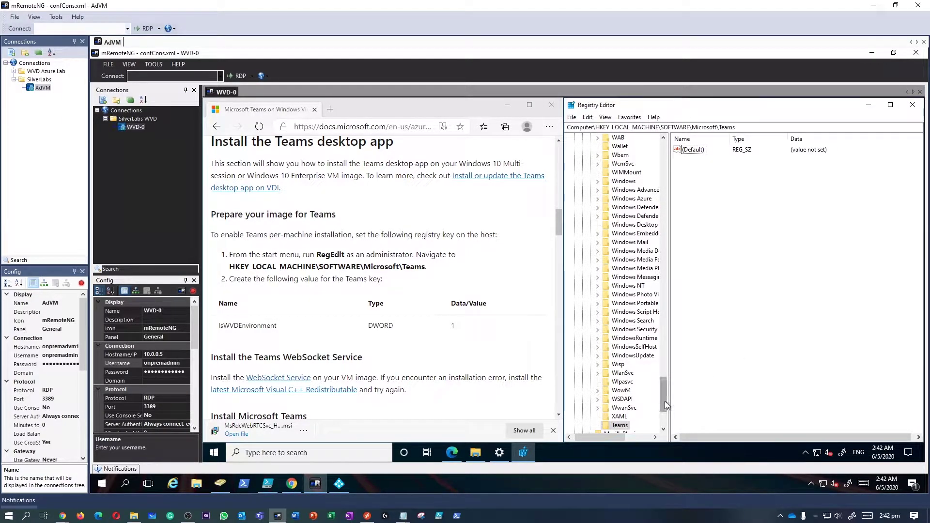
scroll(664, 406, "down", 2)
left_click(618, 382)
left_click(802, 330)
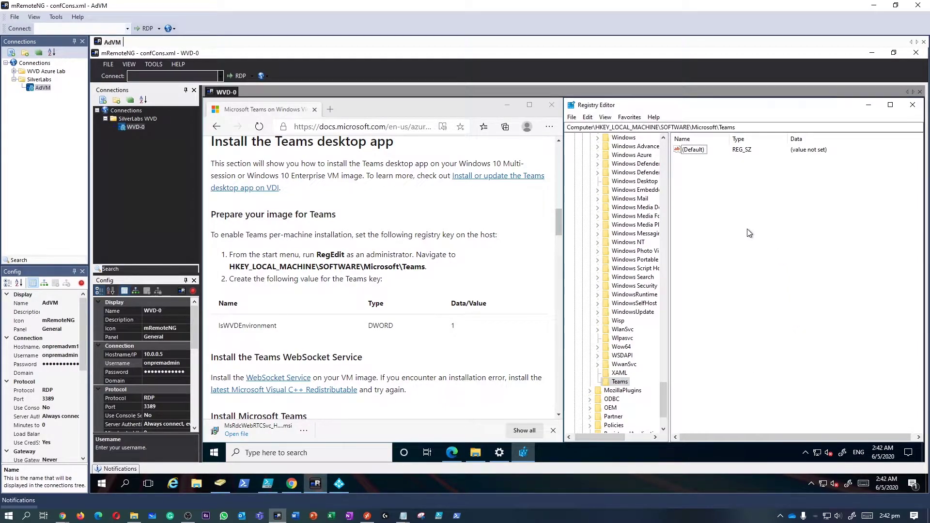
Add a new DWORD (32-bit) value to Teams and copy the IsWVDEnvironment name from the docs.
right_click(709, 189)
mouse_move(722, 196)
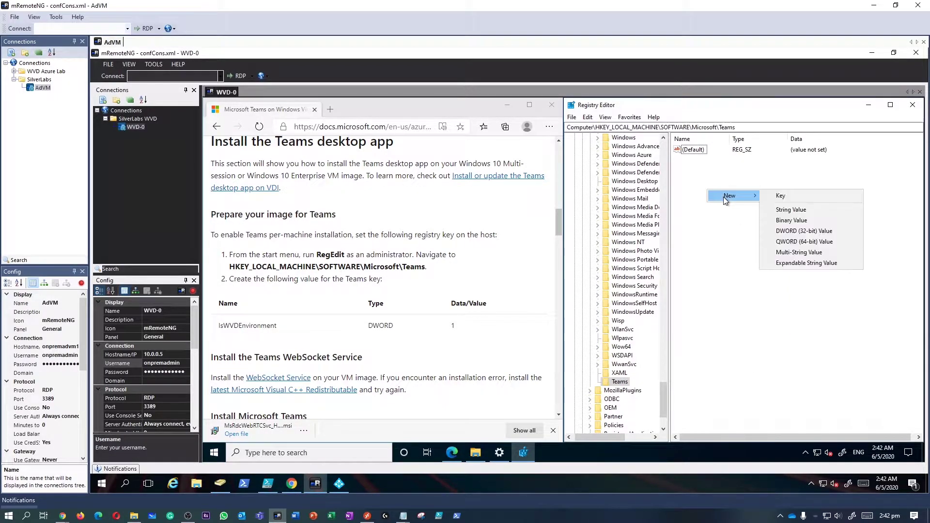
left_click(803, 231)
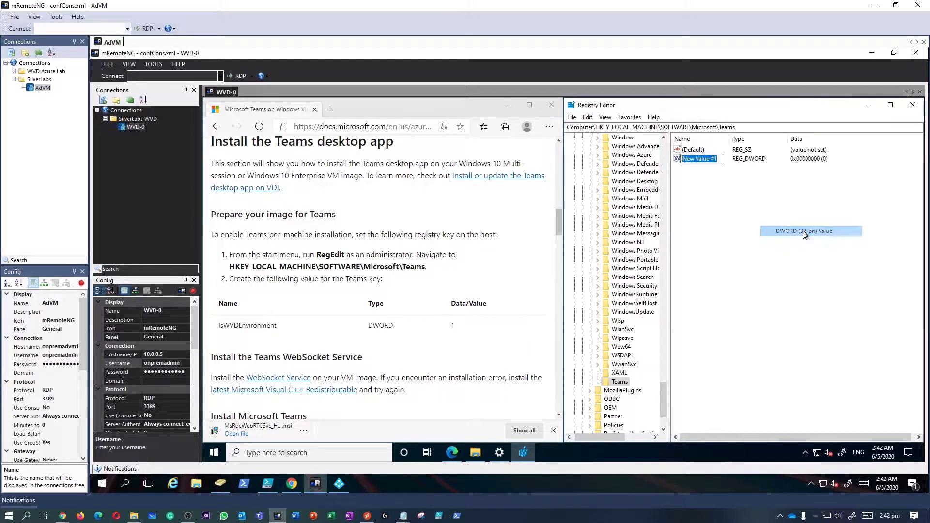
left_click(247, 323)
double_click(248, 326)
key("ctrl+c")
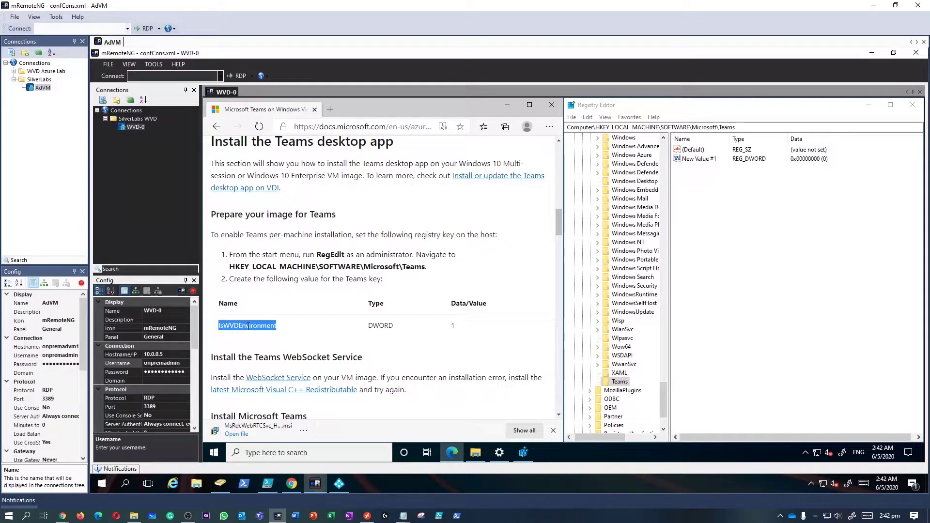
left_click(697, 160)
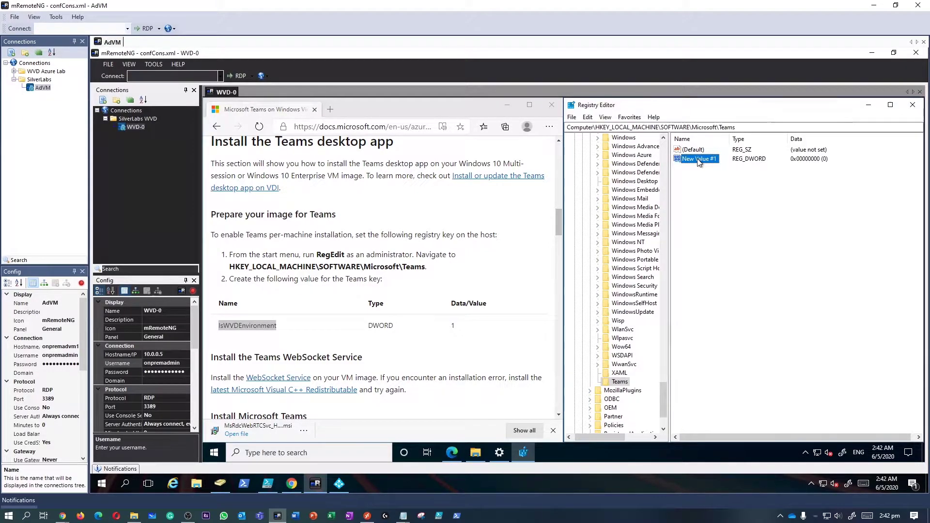
double_click(698, 160)
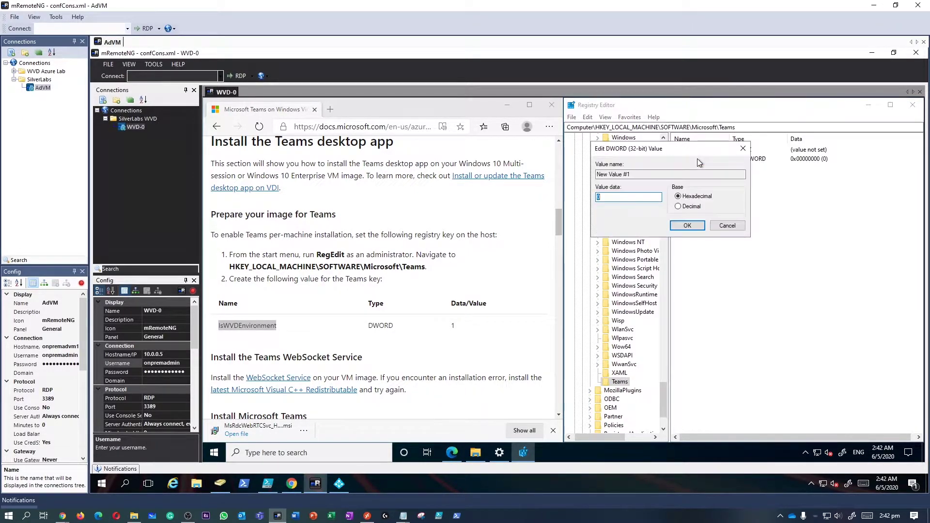
left_click(728, 228)
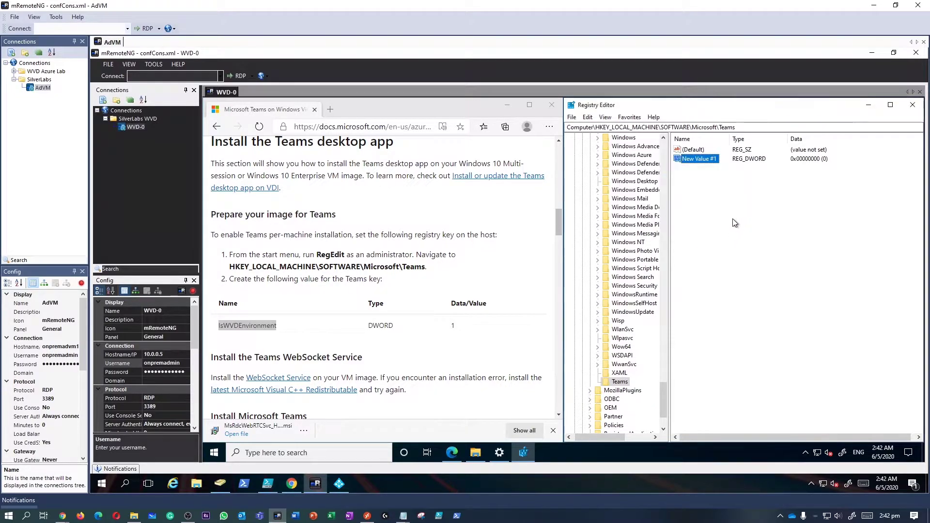
Rename the value to IsWVDEnvironment and set its data to 1.
right_click(698, 161)
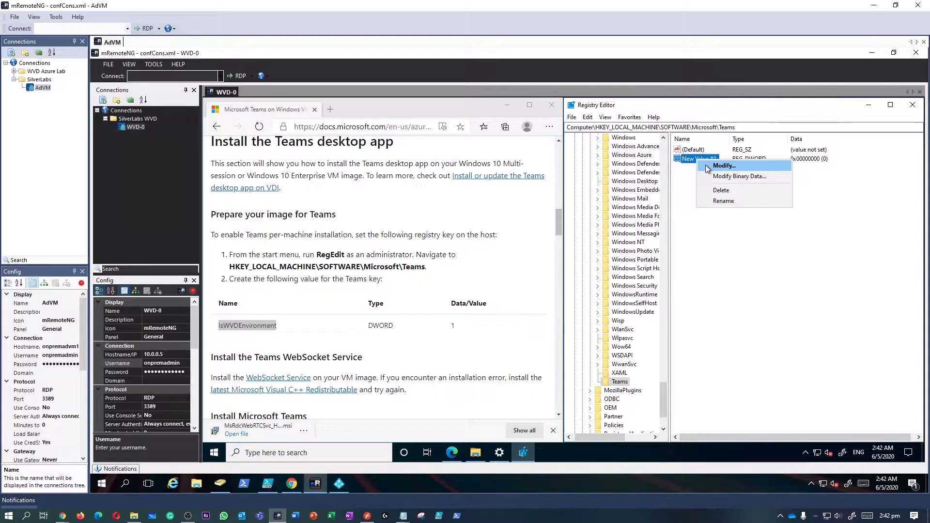
left_click(724, 201)
key("ctrl+v")
key("Return")
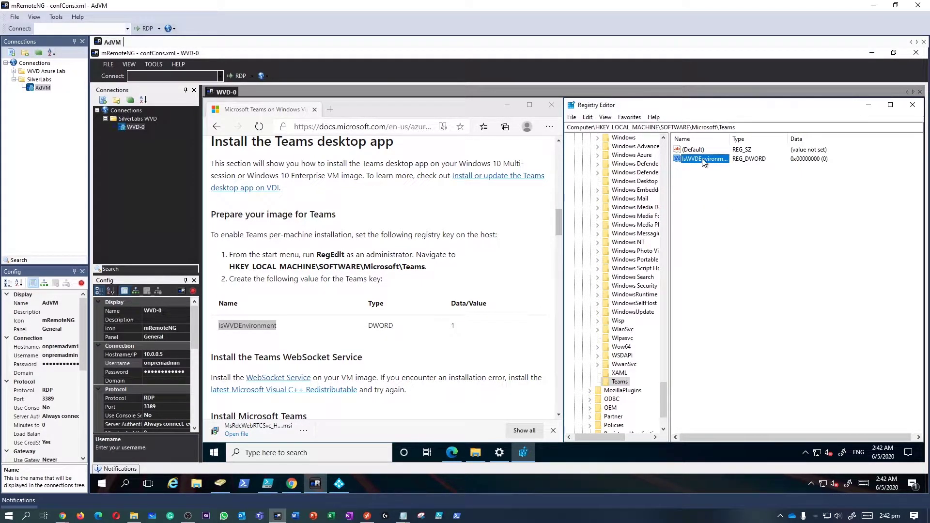
double_click(702, 160)
type("1")
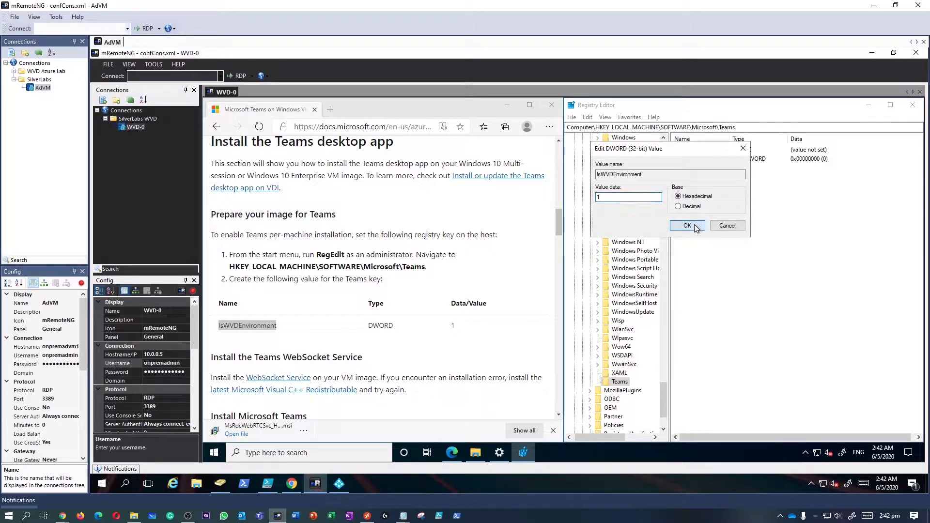
left_click(693, 225)
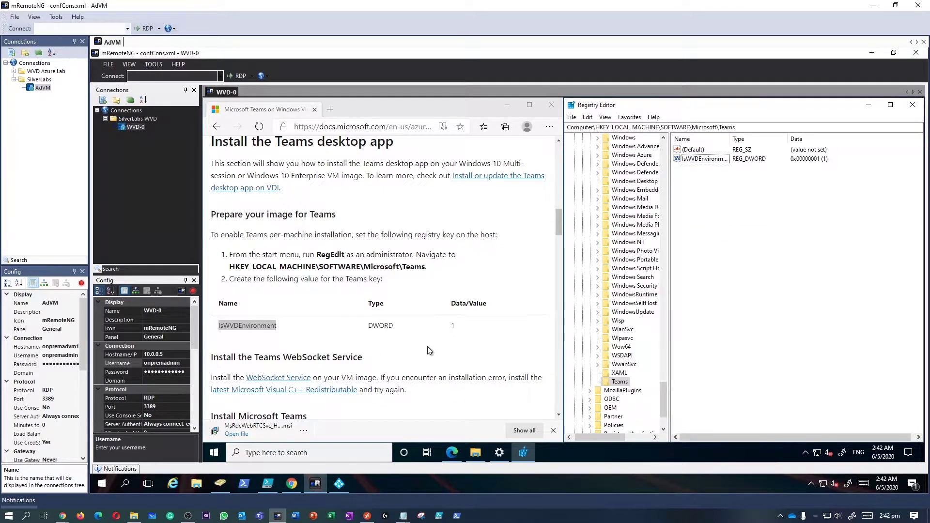
Download the MsRdcWebRTCSvc_HostSetup_0.11.0_x64 msi from the WebSocket Service link.
scroll(422, 351, "down", 2)
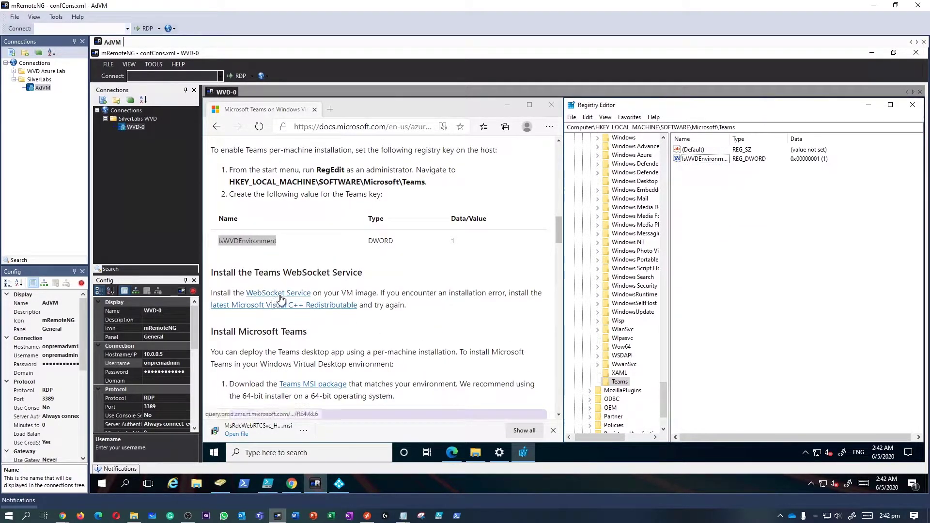
left_click(280, 295)
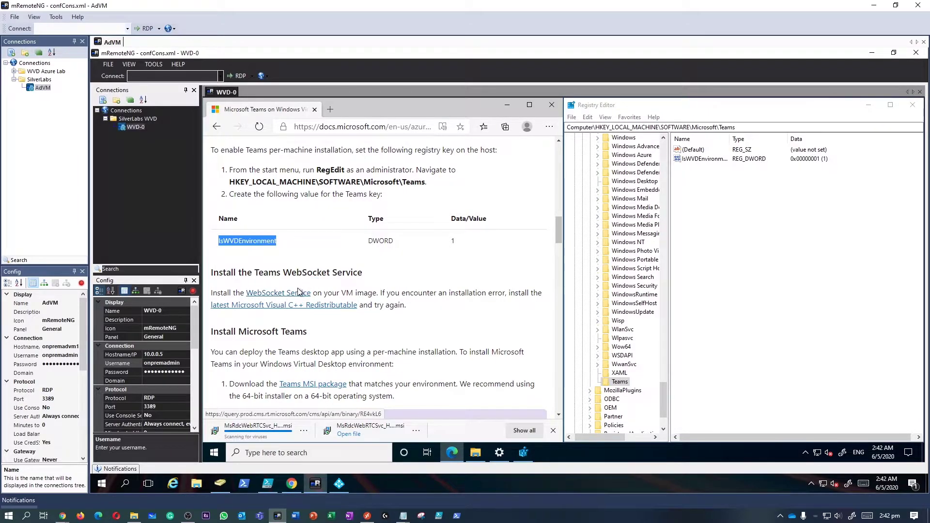
Run the downloaded MsRdcWebRTCSvc installer, choose Repair, and finish the wizard.
left_click(276, 438)
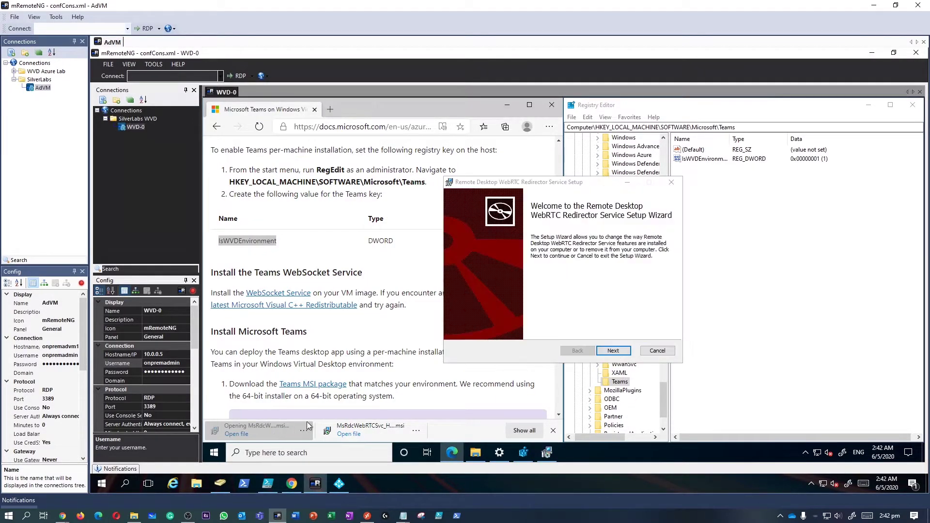
left_click(613, 352)
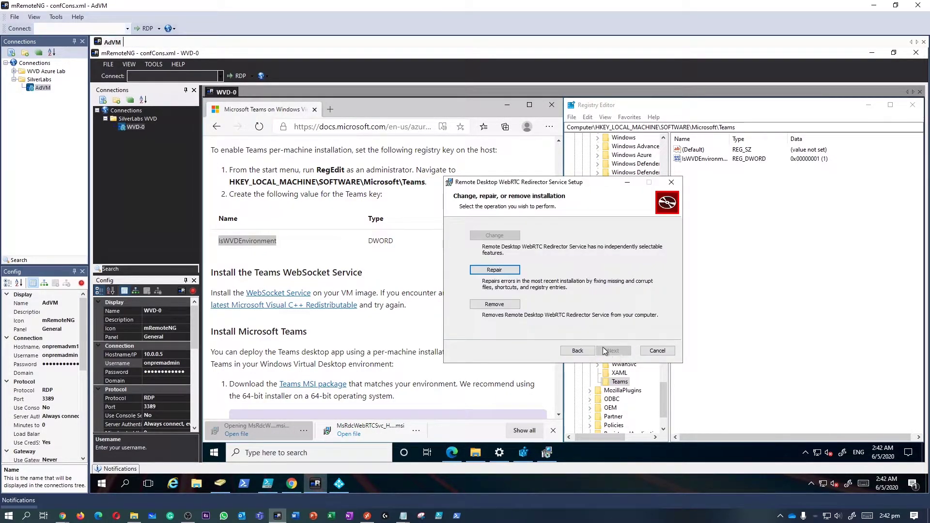
left_click(503, 269)
left_click(611, 349)
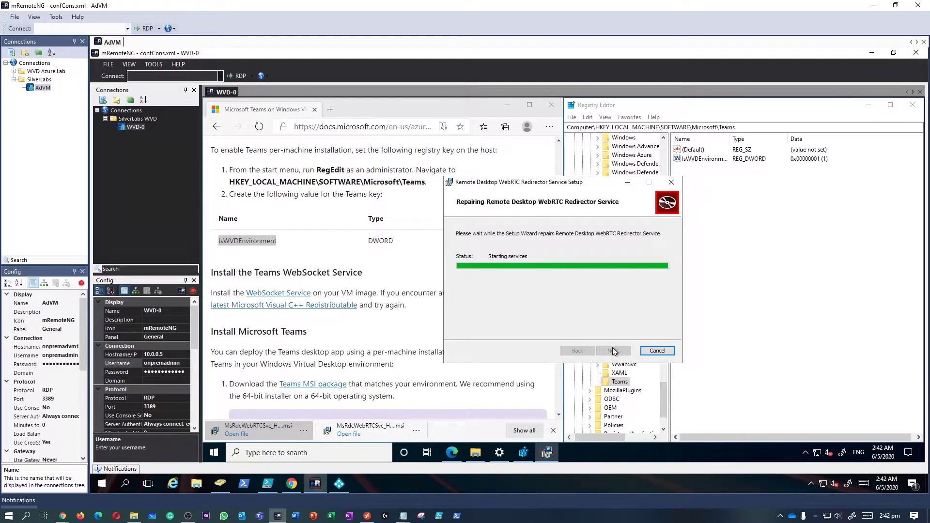
left_click(612, 350)
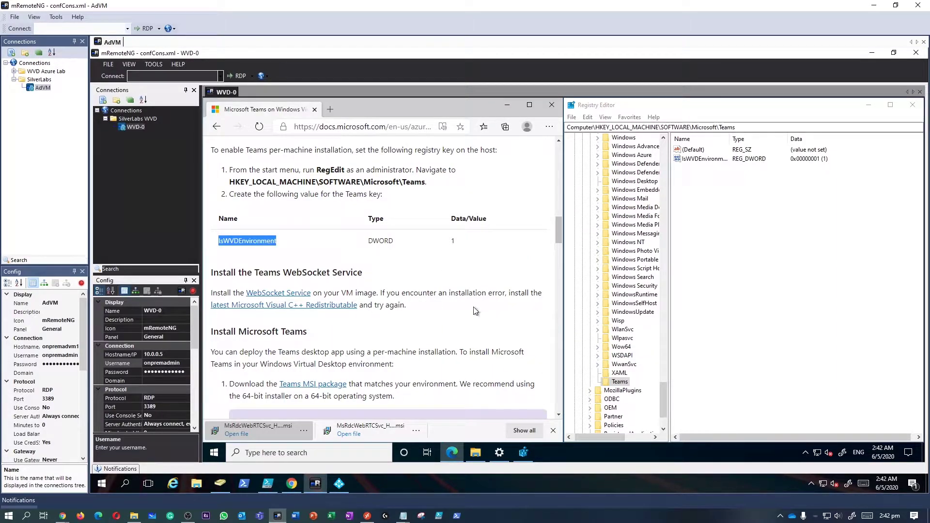
Open the Teams MSI package link from the Teams on WVD docs.
left_click(439, 296)
left_click_drag(410, 293, 426, 311)
scroll(426, 311, "down", 3)
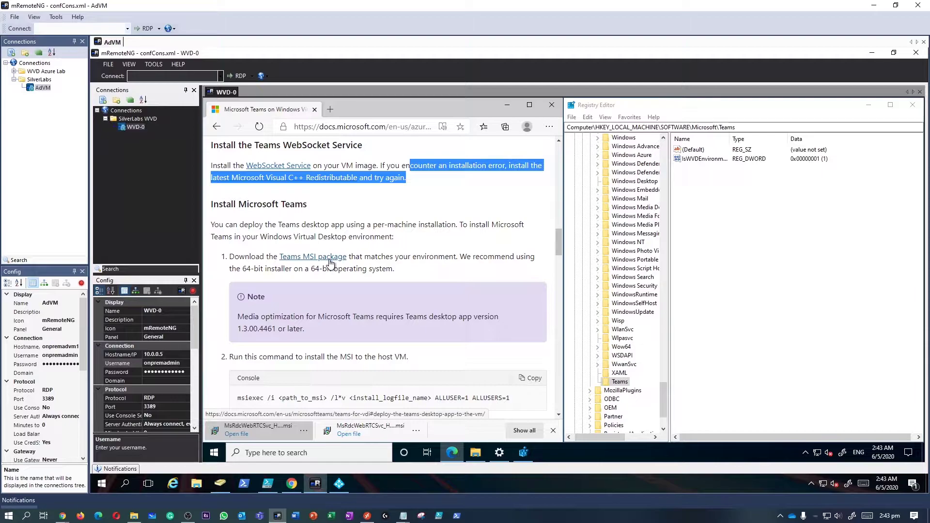
left_click(330, 264)
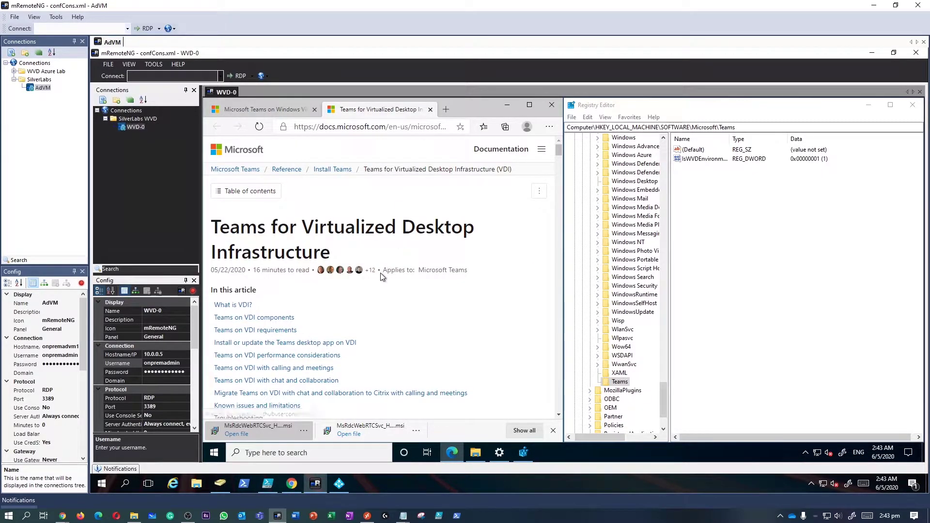
Scroll the new tab down to 'Deploy the Teams desktop app to the VM'.
scroll(379, 272, "down", 10)
scroll(380, 277, "down", 5)
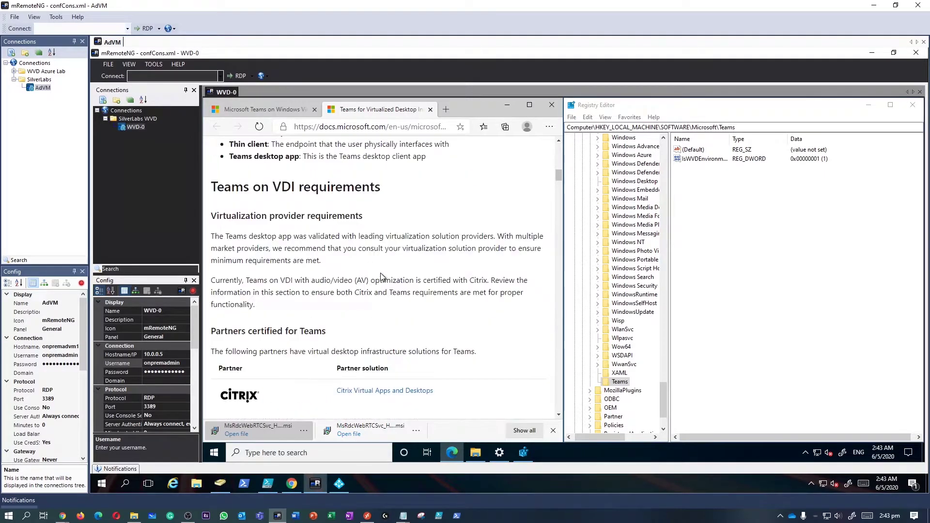
scroll(381, 277, "down", 5)
scroll(380, 276, "down", 5)
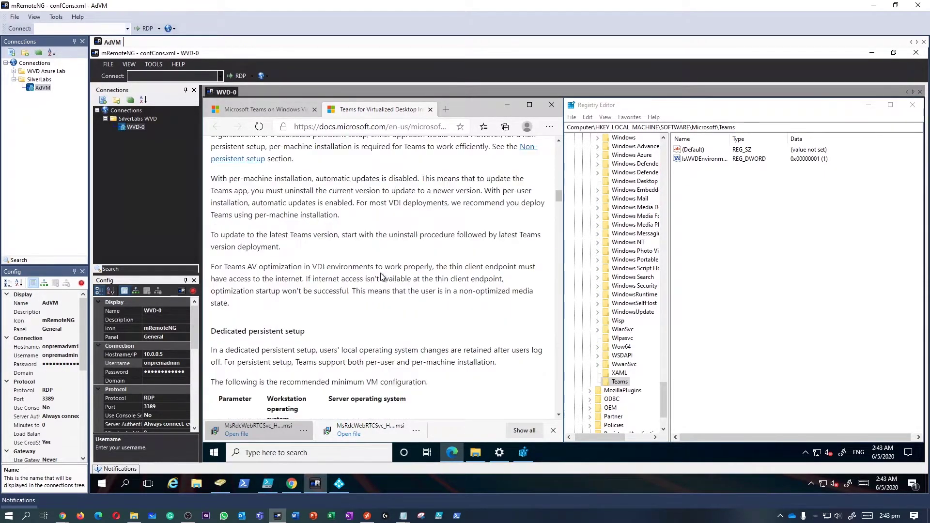
scroll(381, 277, "down", 10)
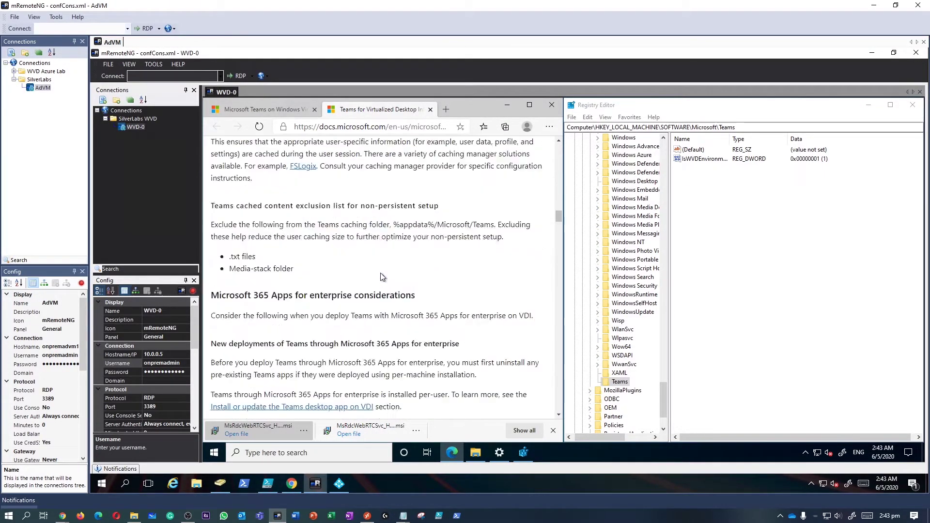
scroll(335, 285, "down", 4)
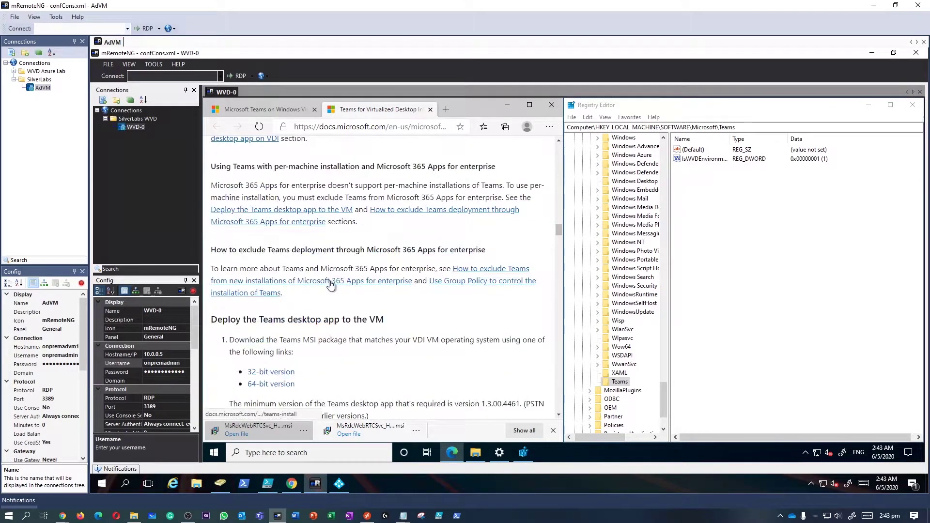
scroll(335, 285, "down", 1)
scroll(334, 285, "down", 1)
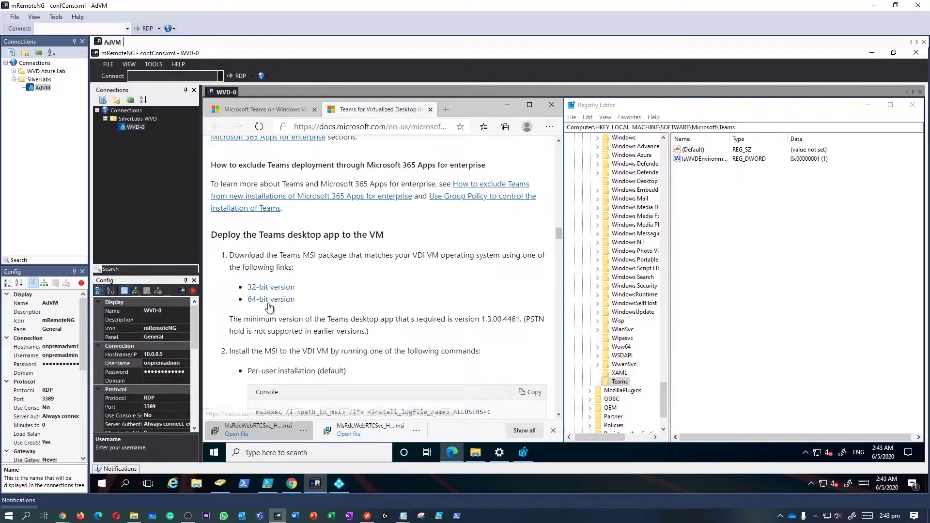
scroll(262, 296, "down", 1)
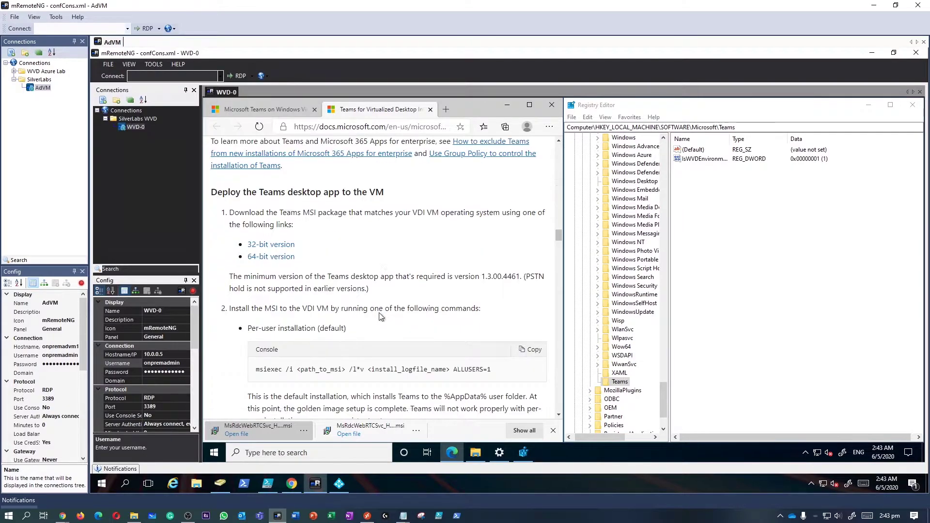
Download the 64-bit Teams MSI, show it in Downloads, then minimize that window.
left_click(286, 257)
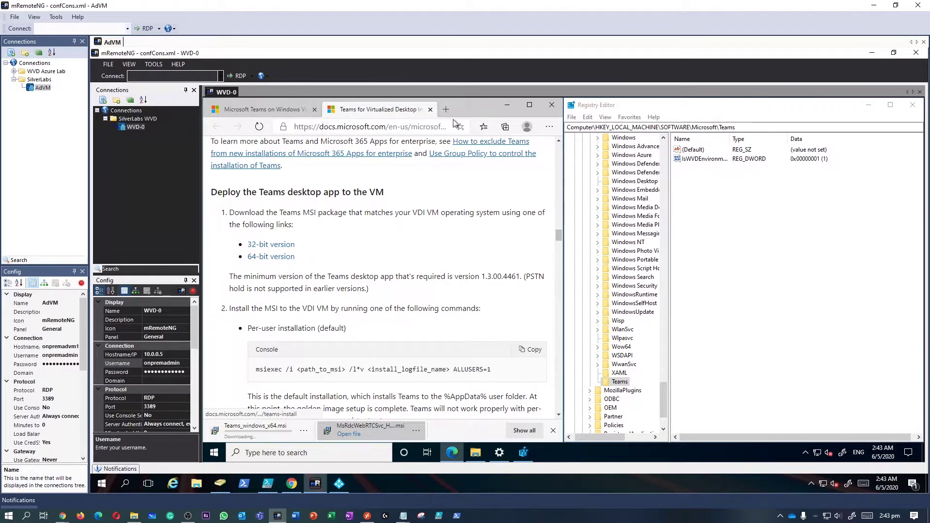
left_click(302, 431)
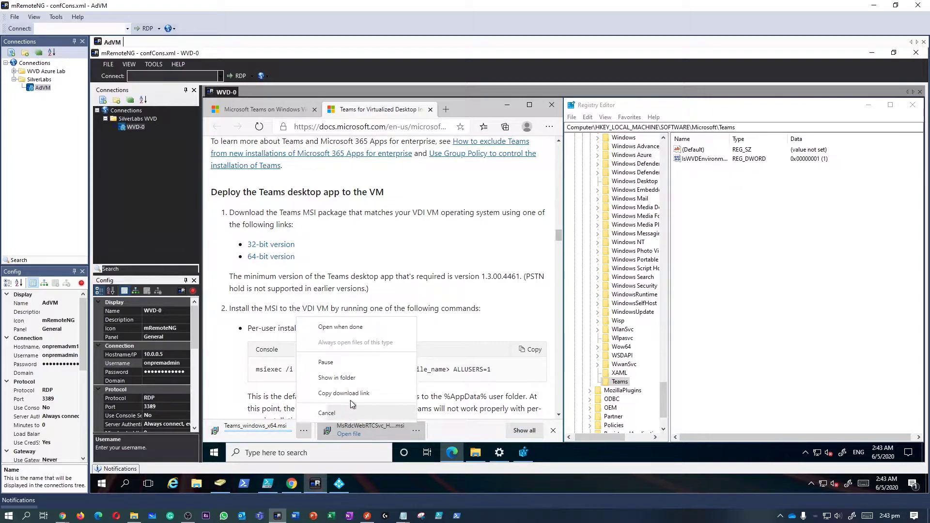
left_click(303, 431)
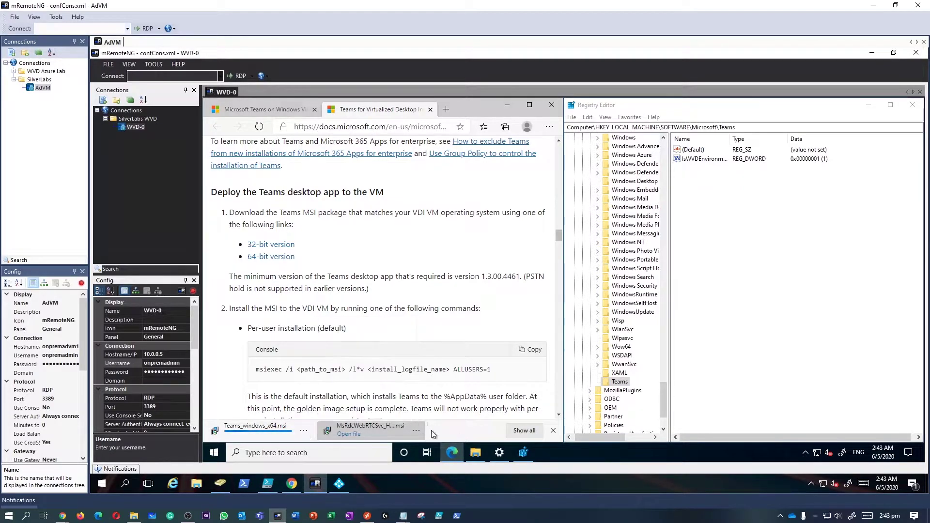
left_click(304, 431)
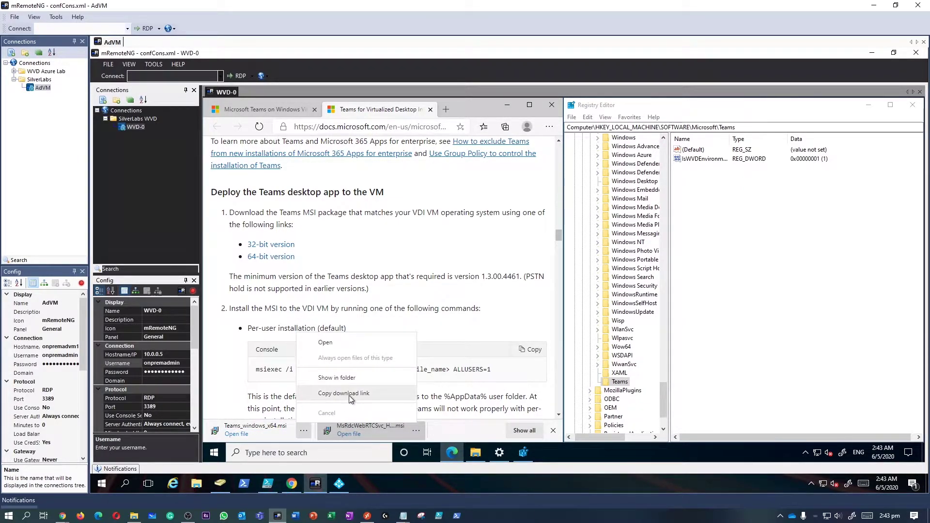
left_click(350, 377)
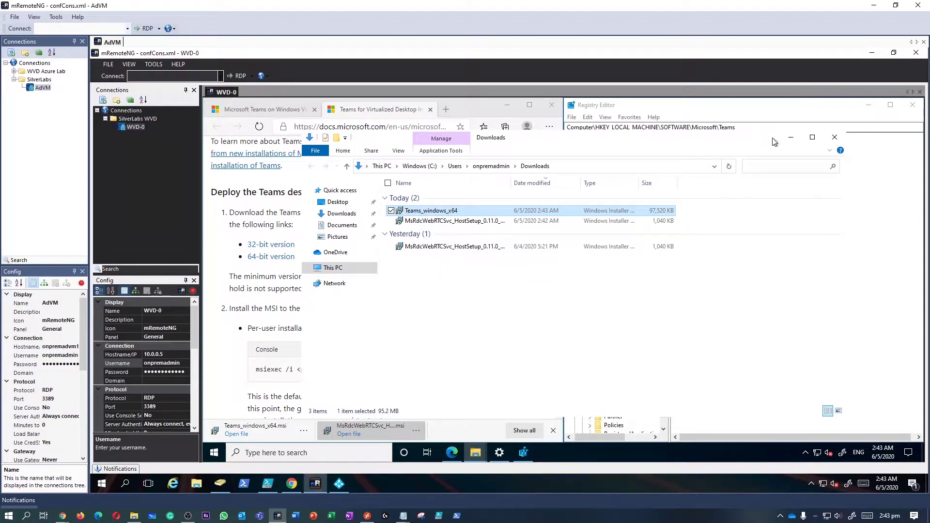
left_click(790, 138)
Copy the per-machine msiexec install command from the Teams on WVD page.
left_click(274, 111)
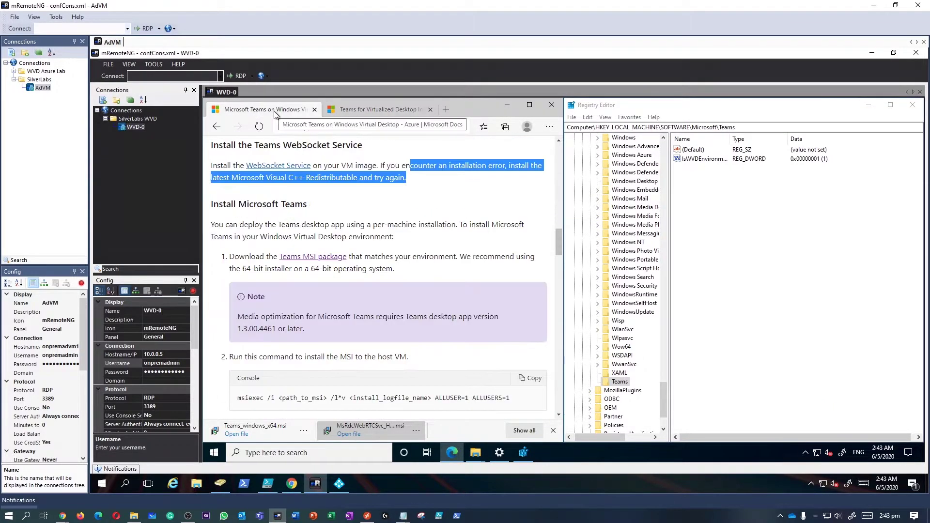
scroll(272, 314, "down", 3)
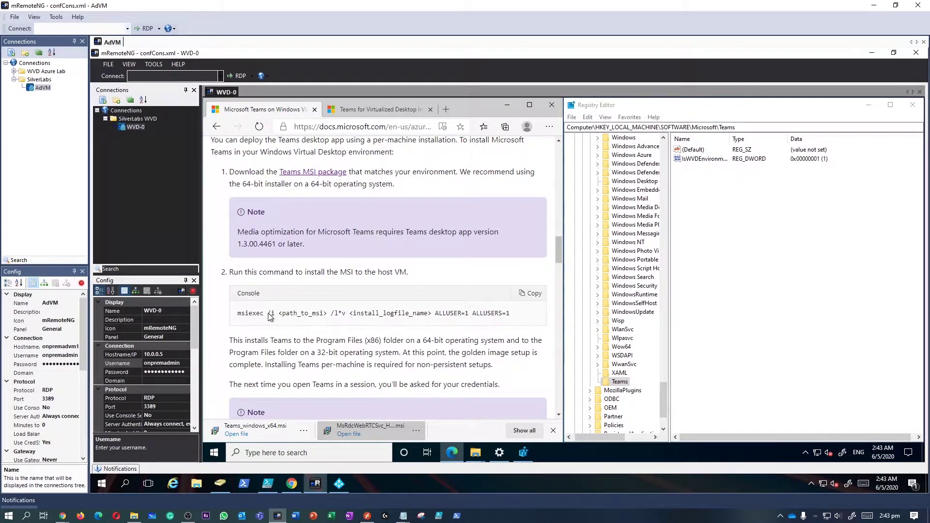
left_click(531, 296)
Open Notepad via a 'note' search and paste the msiexec command.
left_click(343, 452)
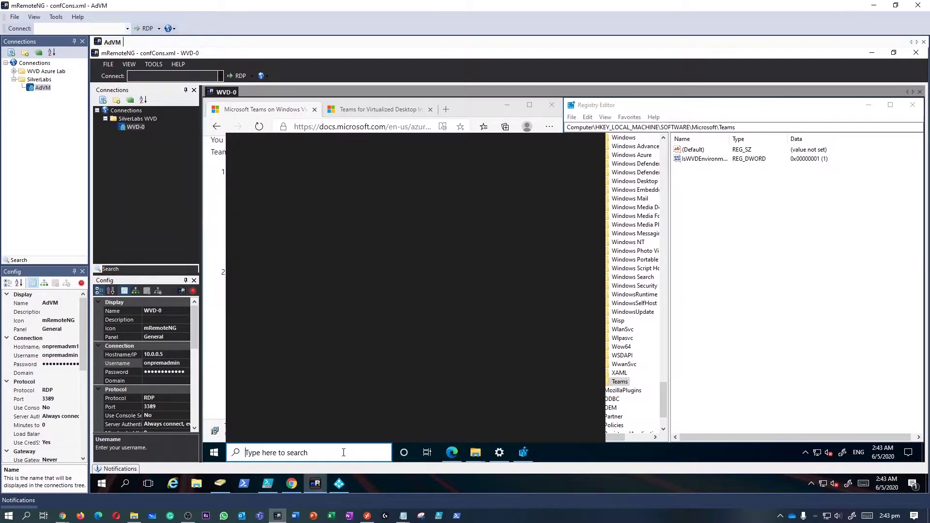
type("note")
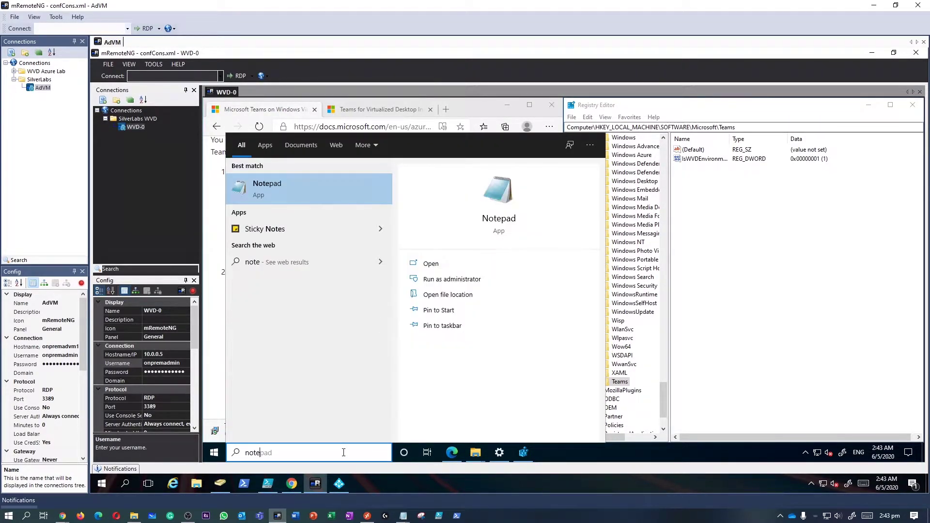
key("Return")
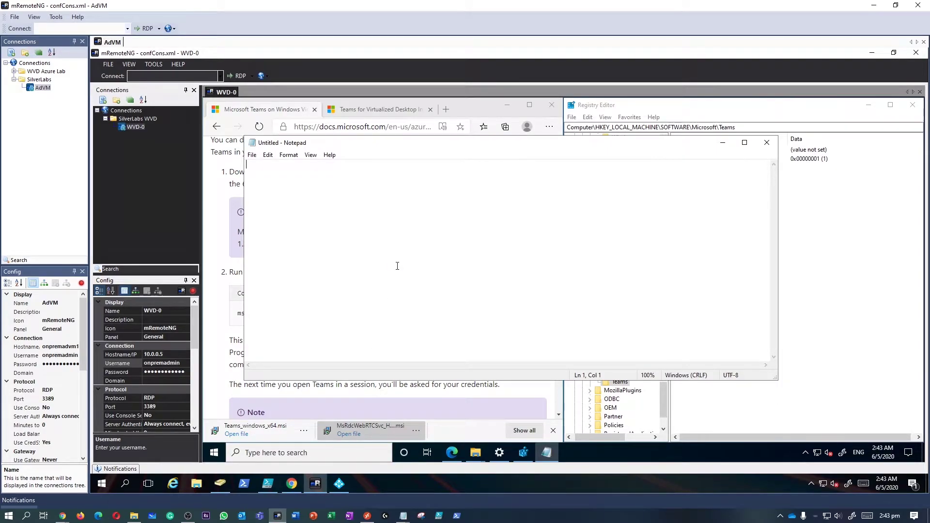
key("ctrl+v")
left_click_drag(396, 147, 442, 213)
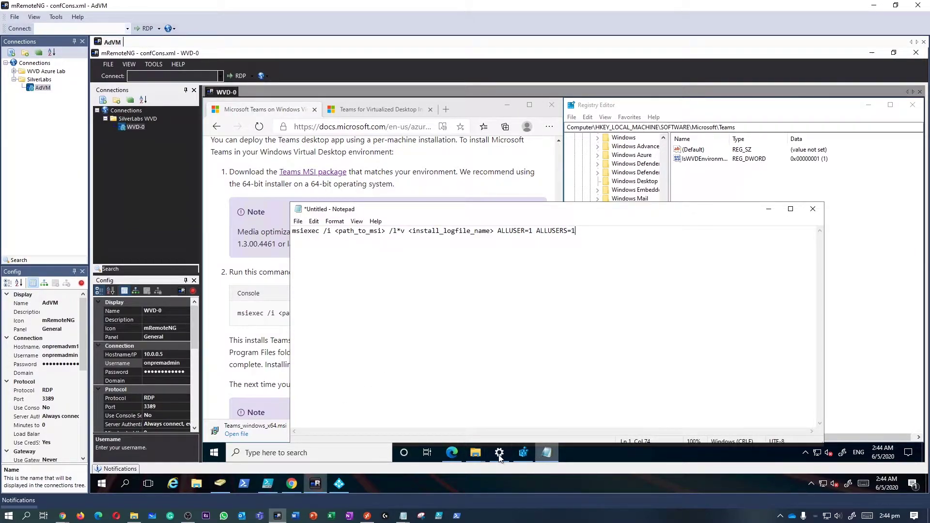
Copy Teams_windows_x64.msi's full path from Downloads, then hide the Explorer window.
left_click(475, 453)
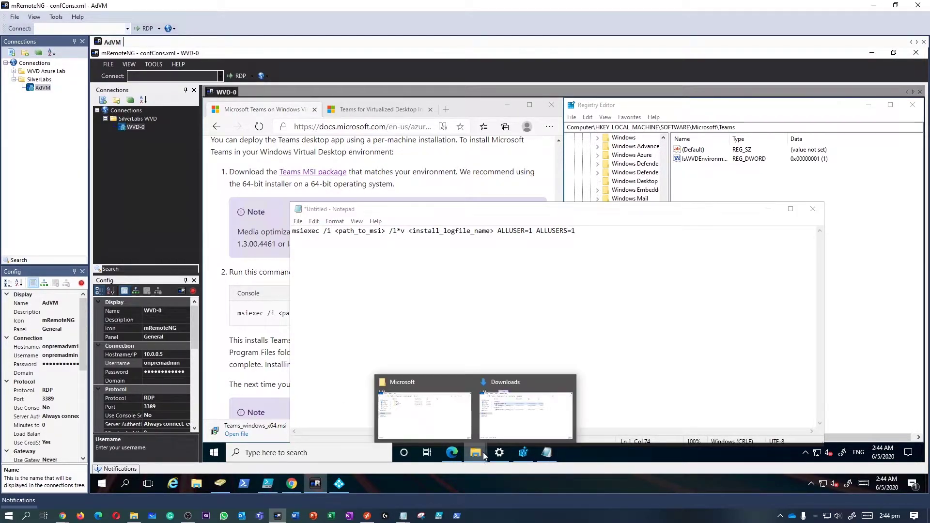
left_click(512, 427)
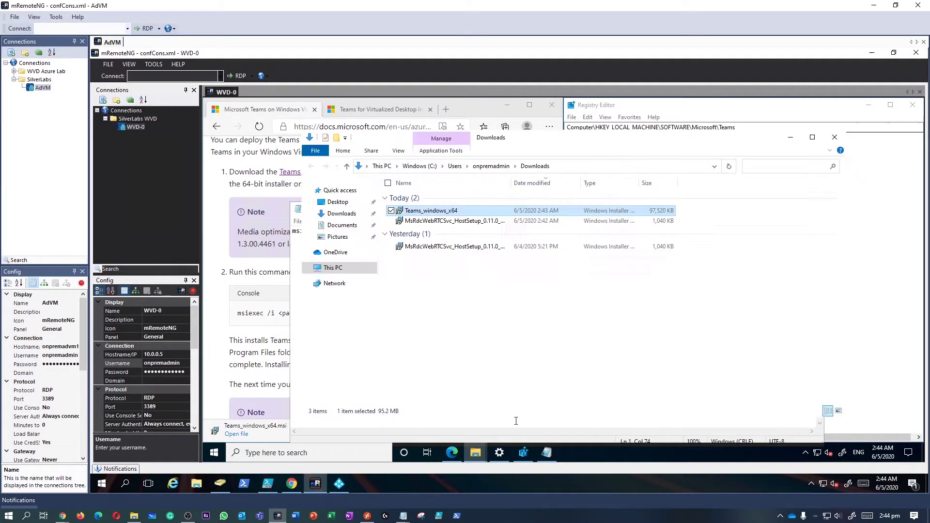
right_click(419, 211)
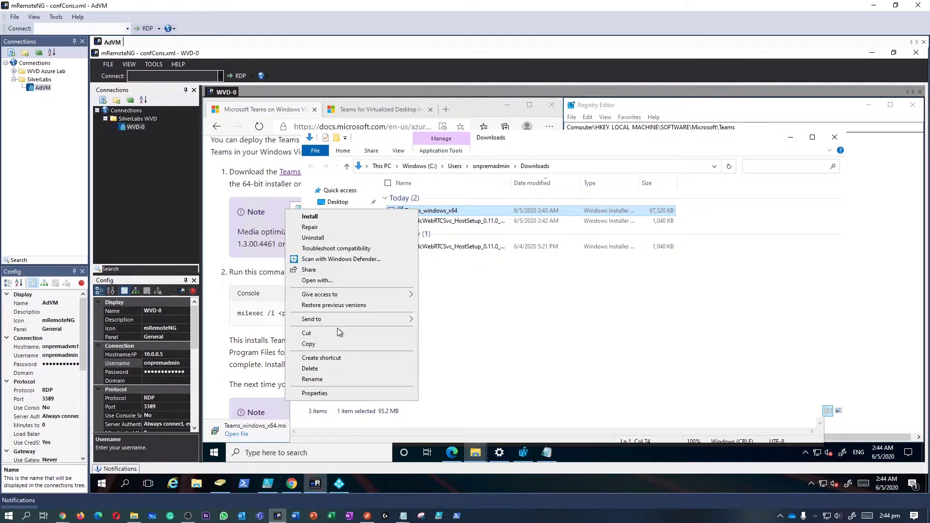
left_click(614, 297)
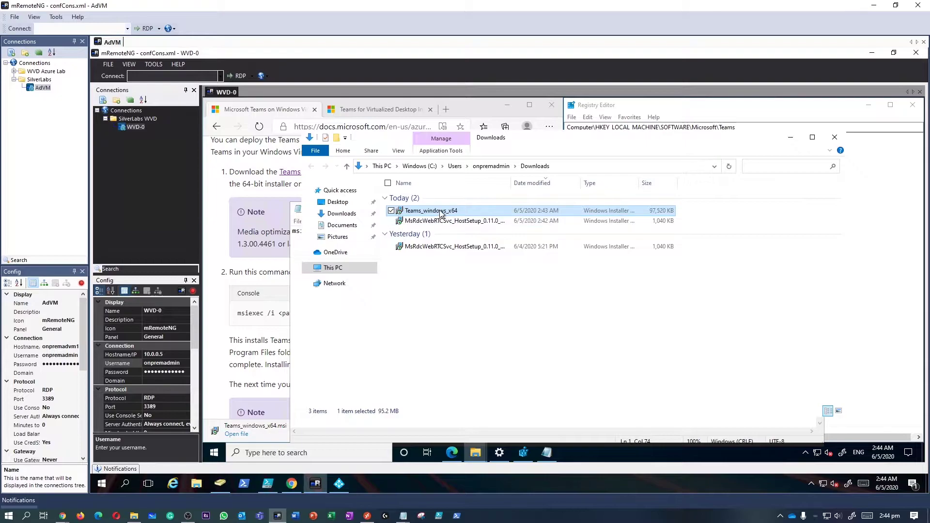
right_click(441, 213, "shift")
left_click(361, 317)
left_click(790, 137)
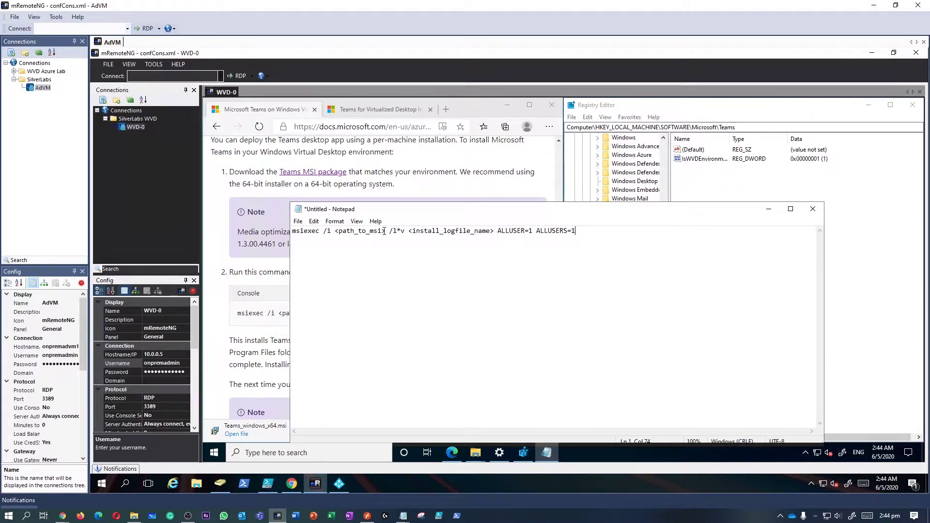
Replace <path_to_msi> with the quoted Teams_windows_x64.msi path, removing duplicate quotes.
left_click_drag(386, 231, 334, 231)
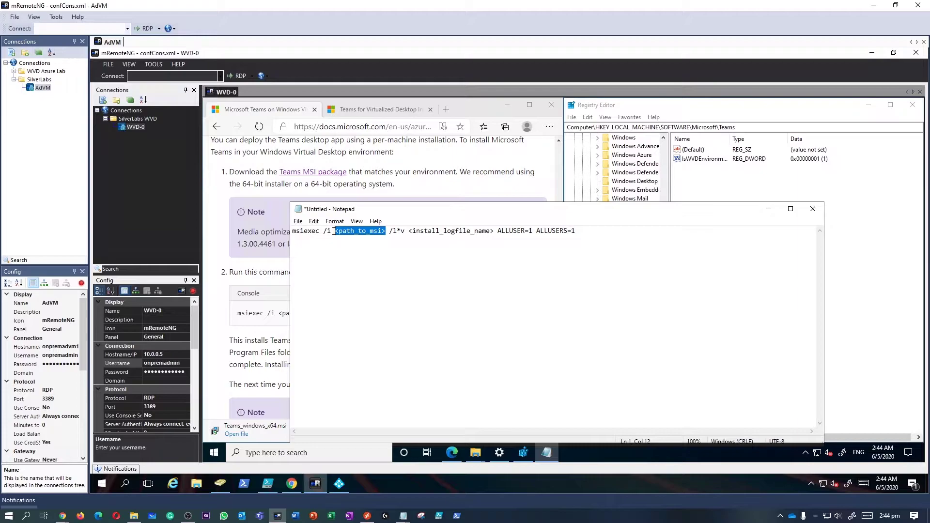
type("\"\"")
left_click(339, 231)
key("ctrl+v")
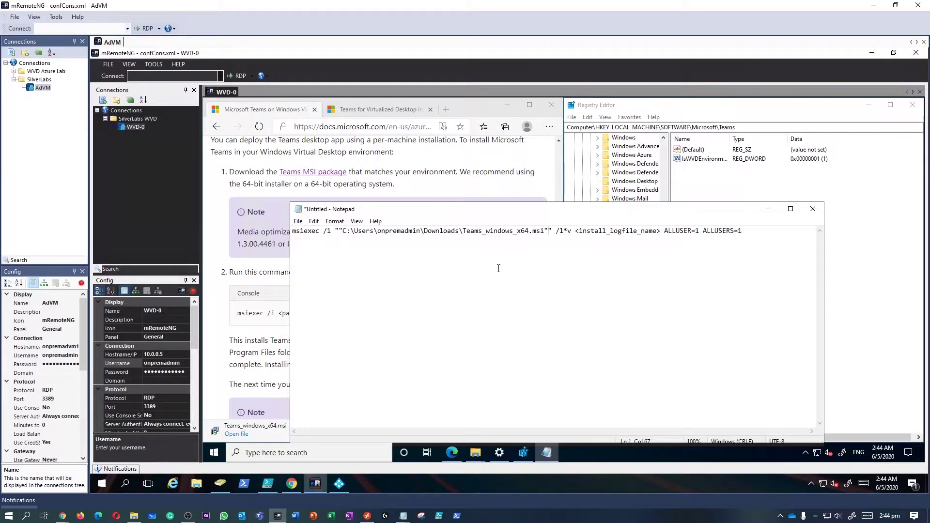
key("BackSpace")
left_click(339, 231)
key("BackSpace")
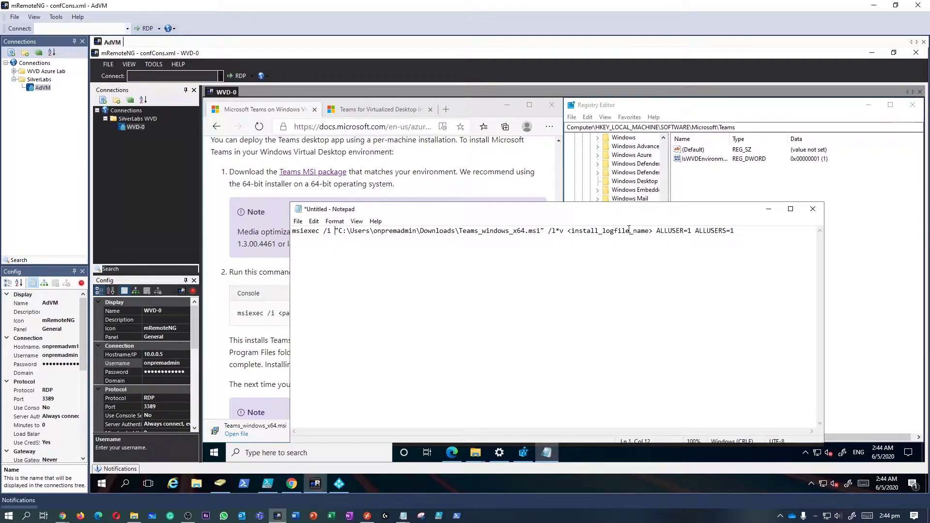
Replace <install_logfile_name> with "c:\teamsinstalllog.txt" to complete the command.
left_click_drag(645, 231, 570, 231)
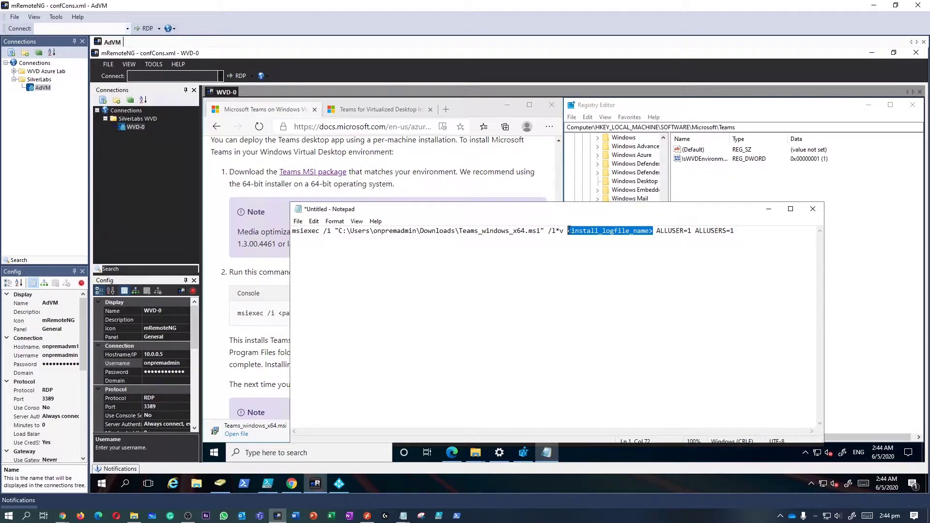
type("\"\"")
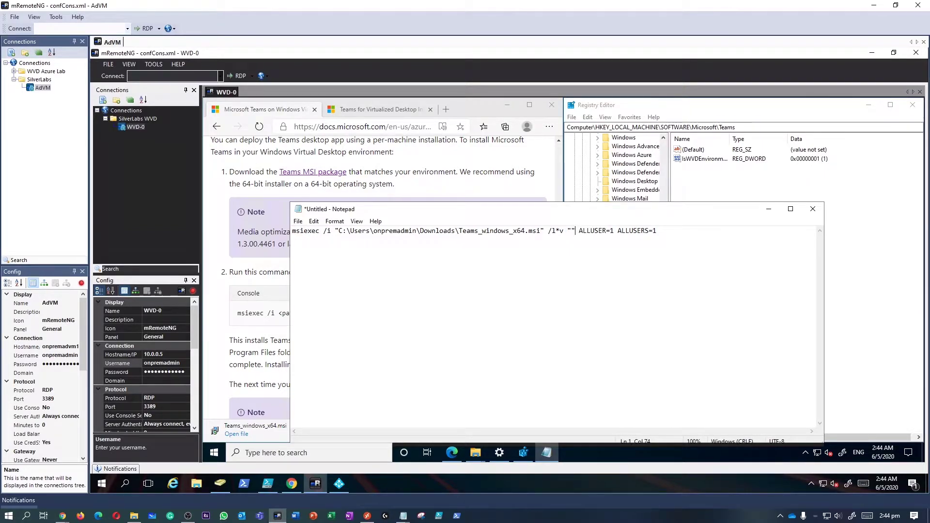
key("Left")
type("c:\\teamsi")
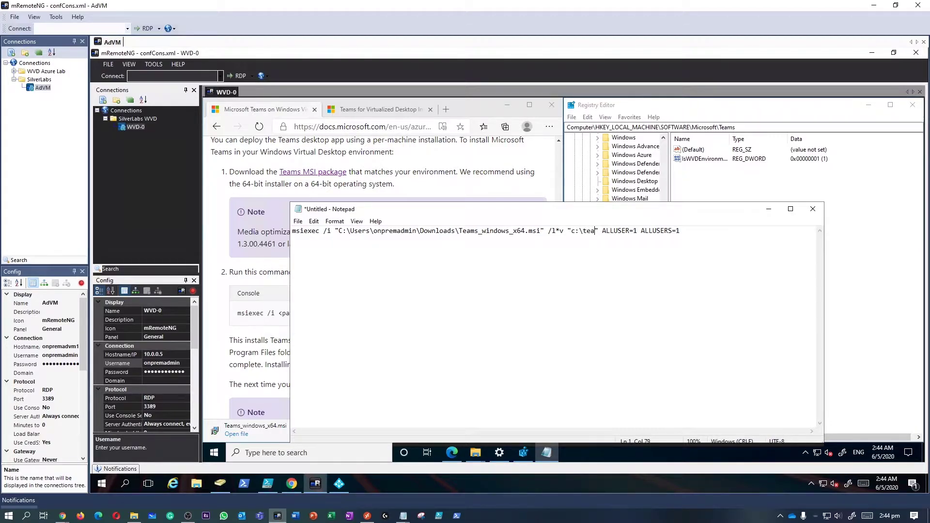
type("nstall")
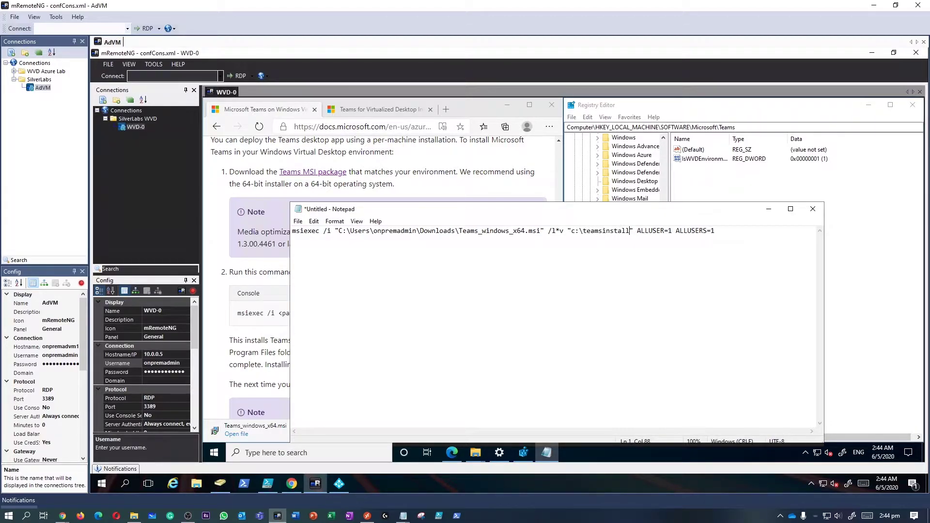
type("log.txt")
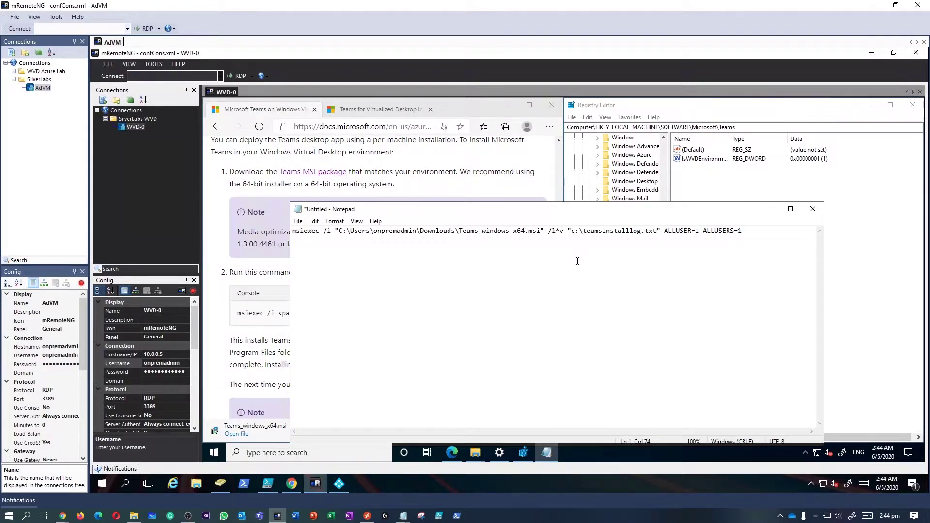
left_click_drag(565, 211, 559, 175)
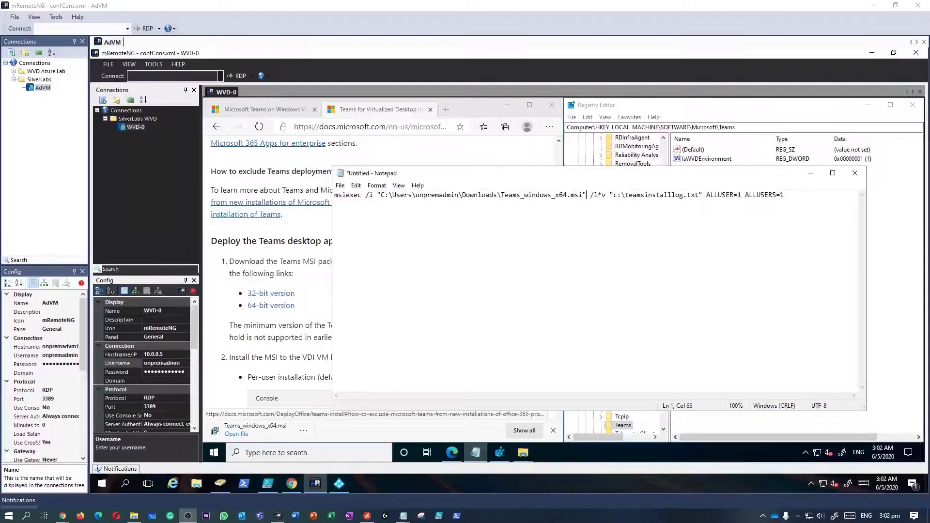
left_click(331, 453)
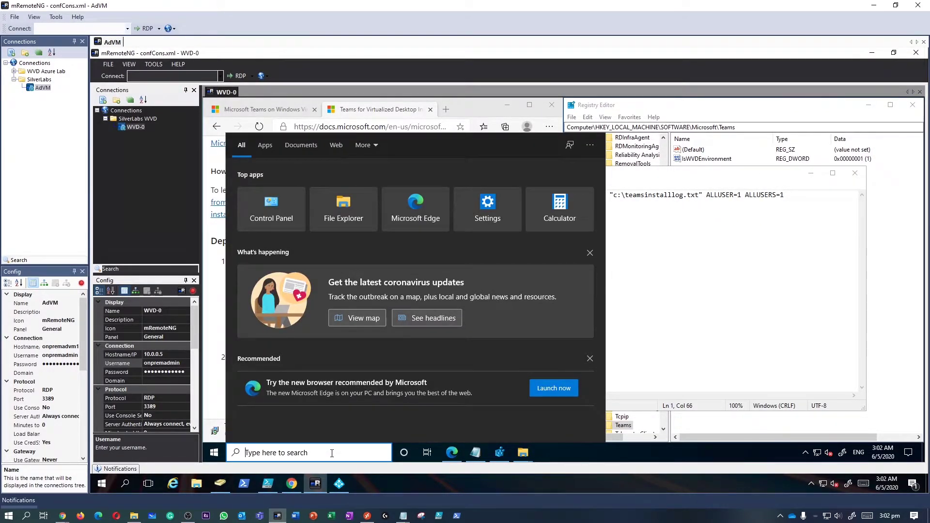
type("control")
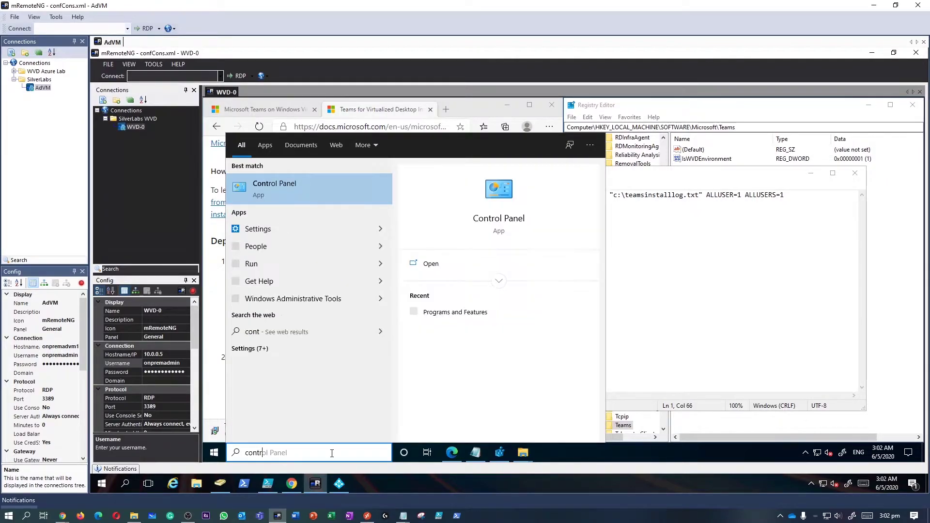
key("Return")
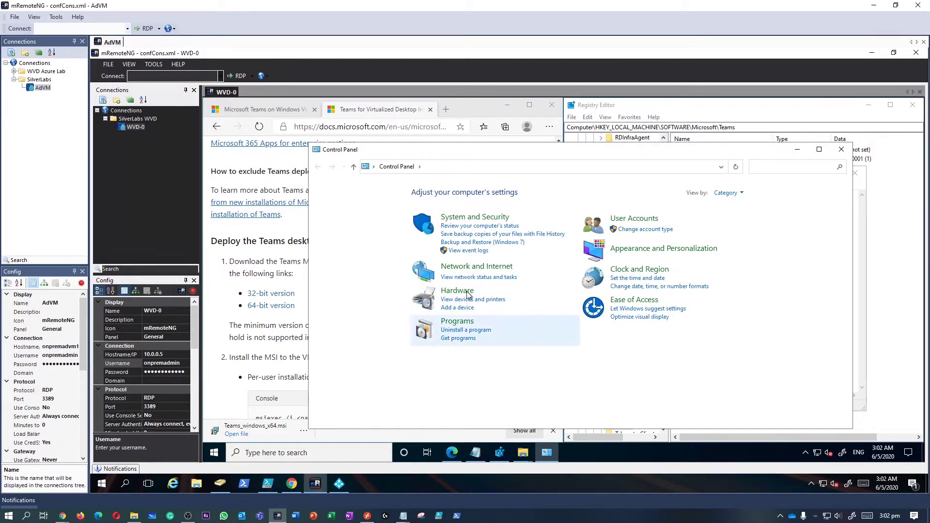
left_click(457, 321)
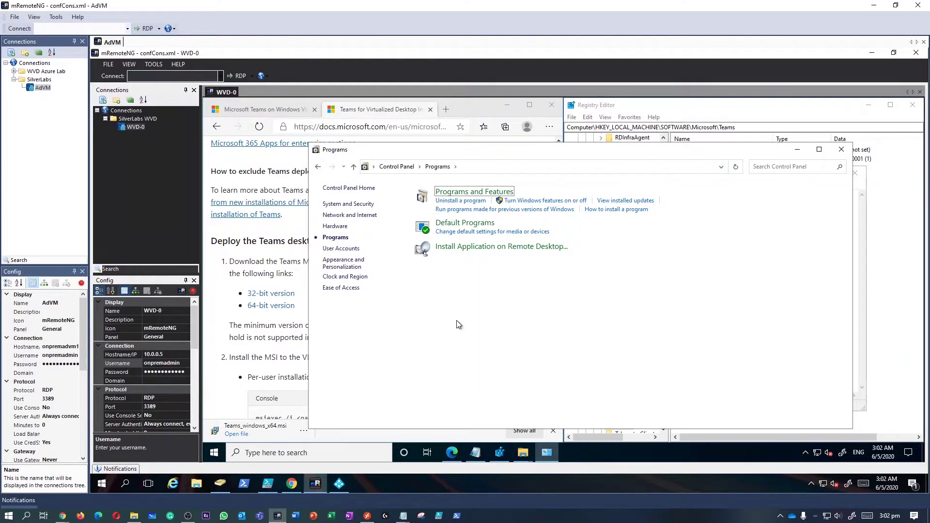
left_click(484, 194)
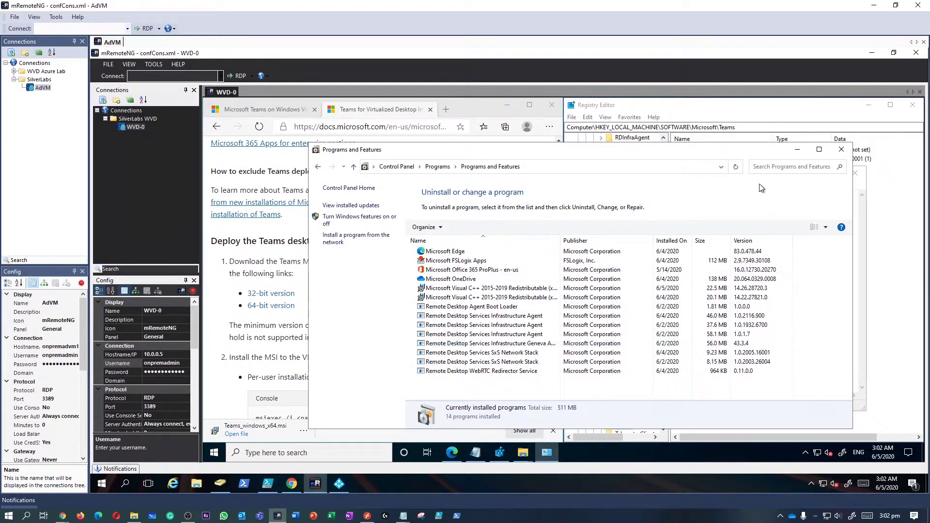
left_click(845, 154)
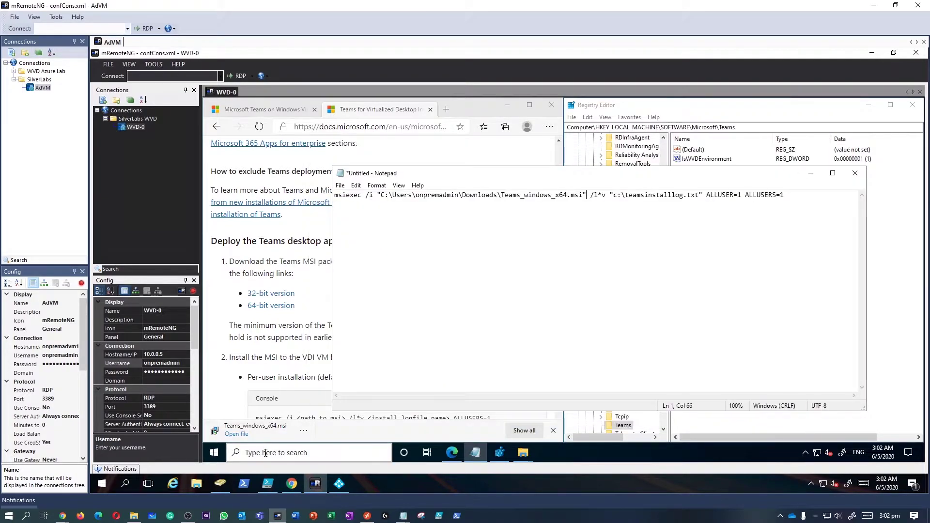
Launch Command Prompt as administrator from a 'cm' Windows search.
left_click(265, 452)
type("cm")
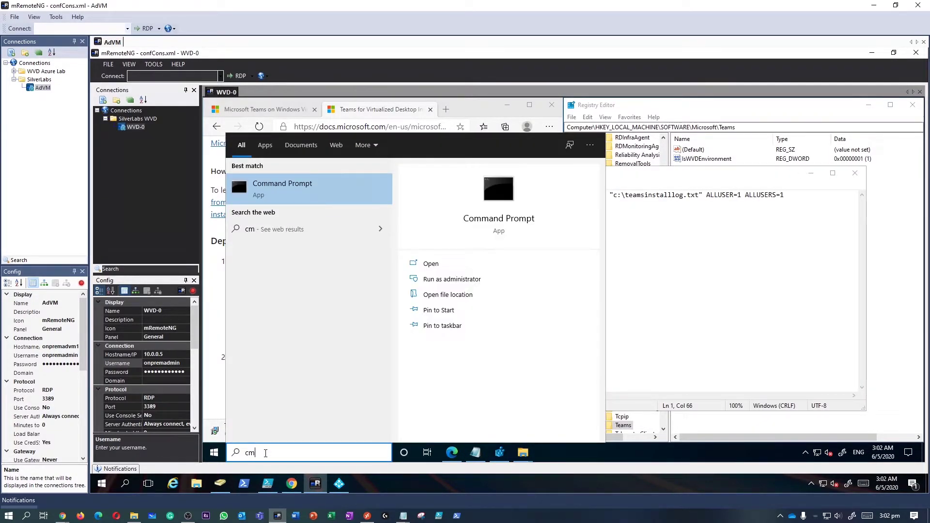
right_click(326, 191)
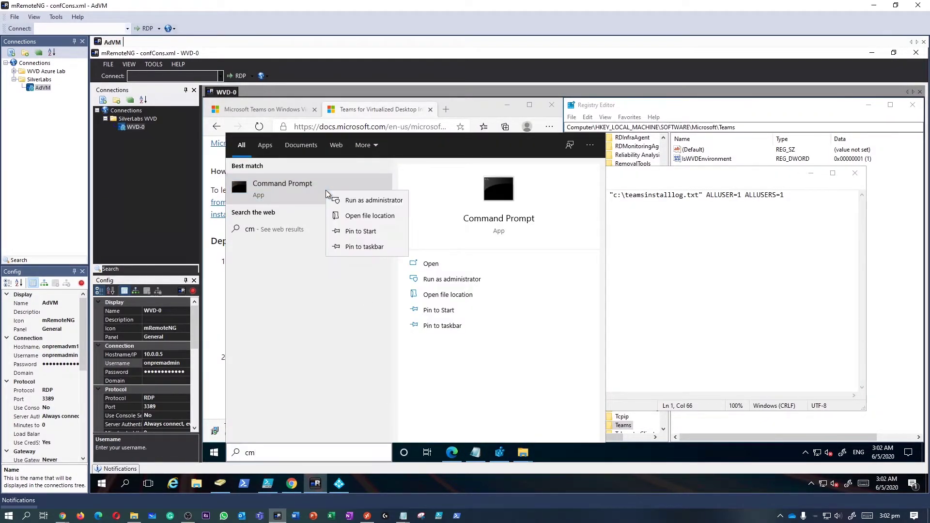
left_click(350, 201)
left_click_drag(413, 132, 482, 195)
Copy the msiexec Teams install command from Notepad and paste it into the administrator prompt.
double_click(482, 195)
left_click(483, 195)
double_click(482, 194)
left_click(482, 195)
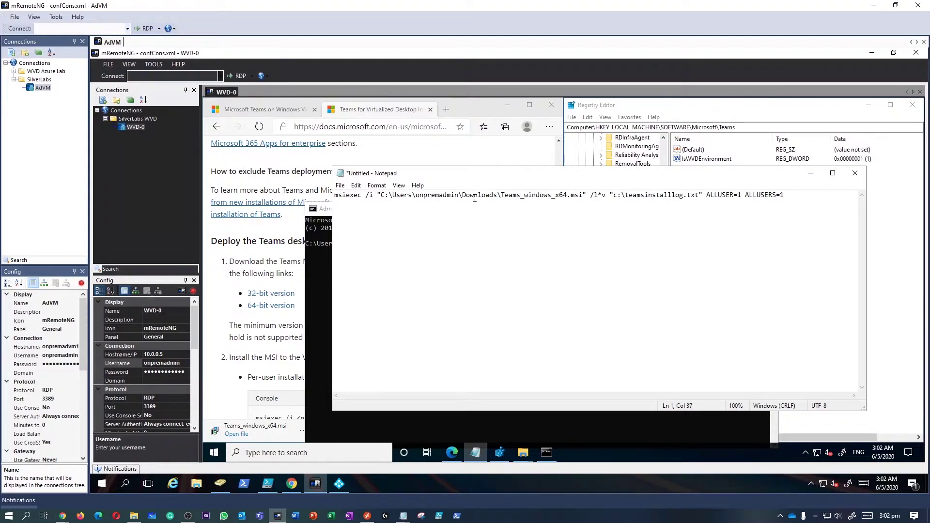
key("ctrl+a")
right_click(475, 197)
left_click(438, 227)
left_click(318, 280)
right_click(421, 263)
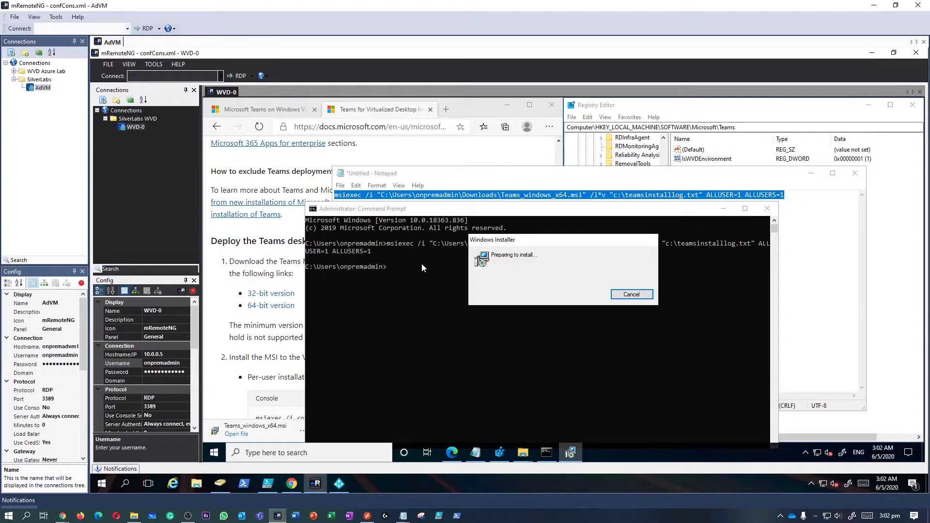
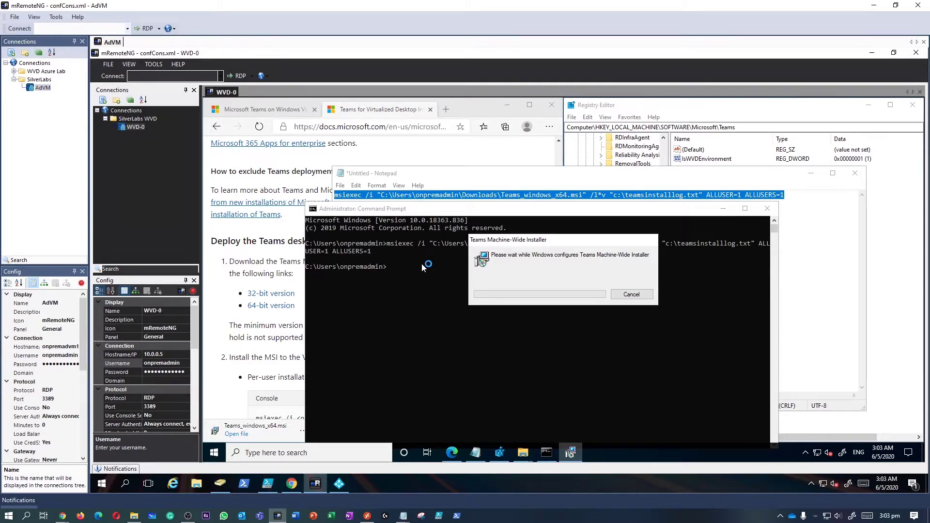
Open File Explorer and browse into Program Files (x86) on the Windows (C:) drive.
left_click(261, 339)
scroll(262, 339, "down", 5)
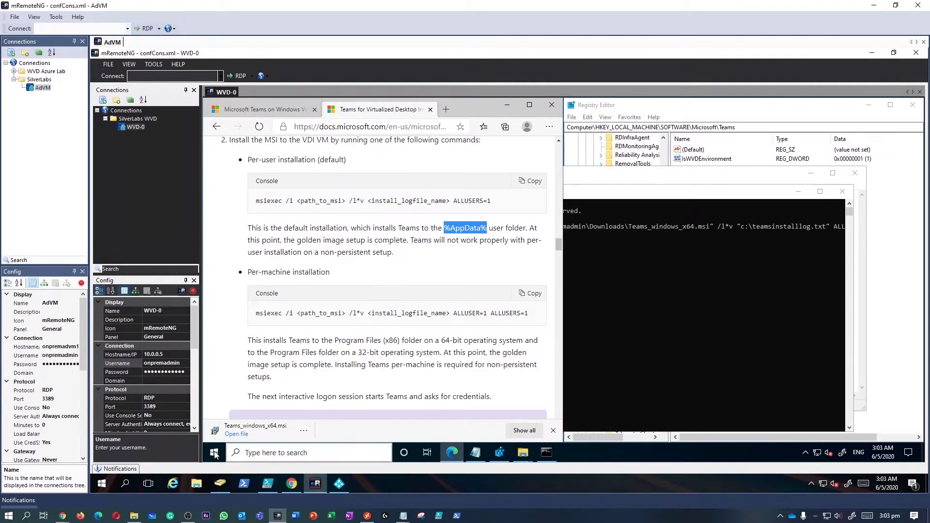
right_click(214, 452)
left_click(255, 373)
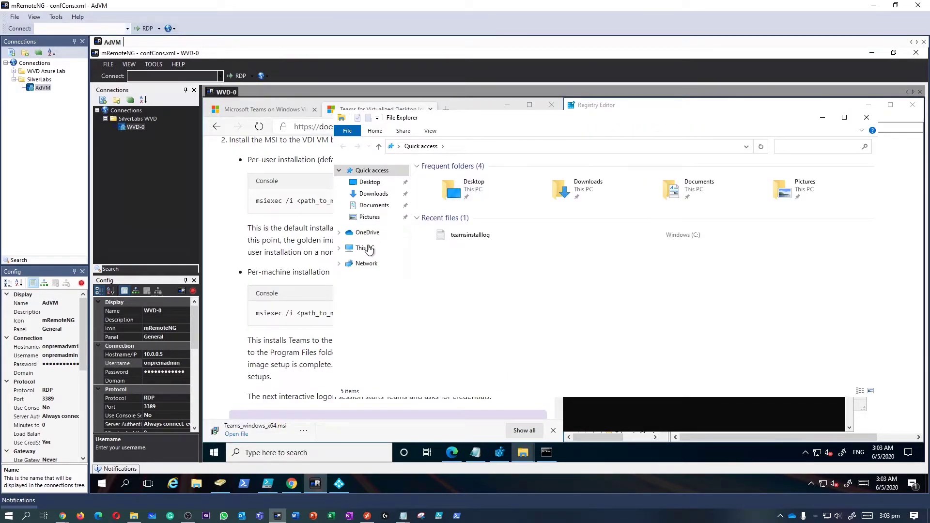
left_click(366, 248)
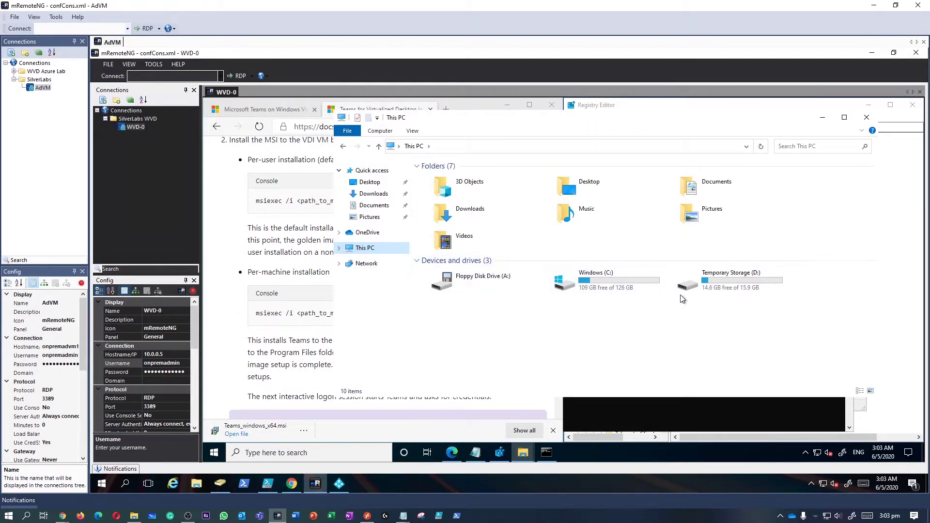
left_click(624, 282)
double_click(624, 282)
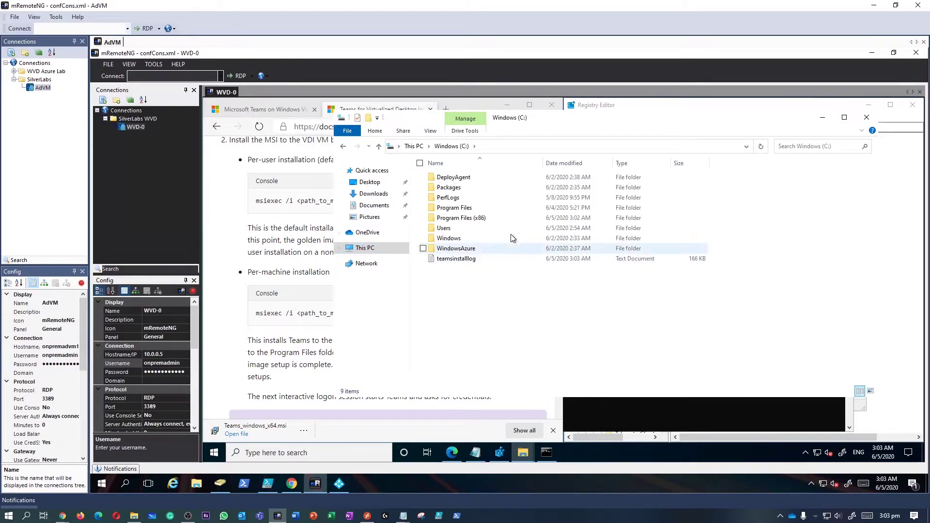
left_click(481, 220)
double_click(481, 220)
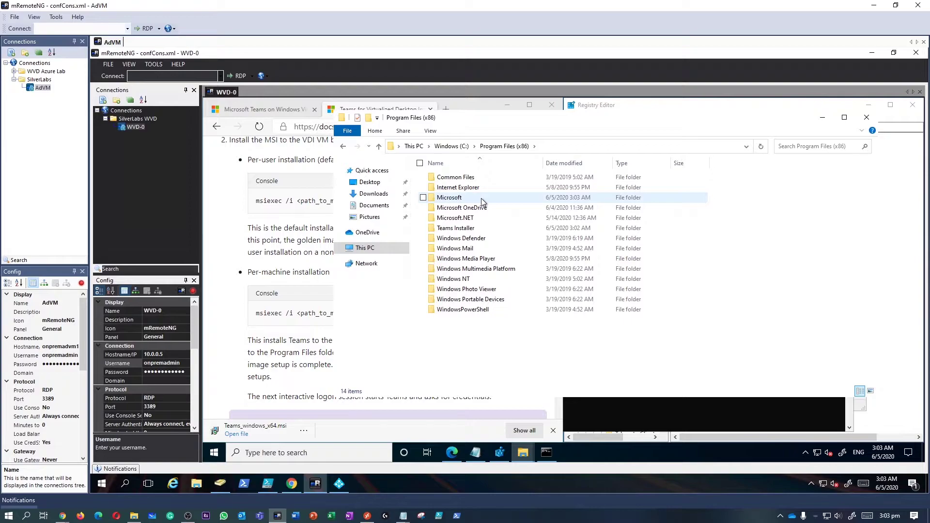
Open Microsoft > Teams > current and select the Teams application among its 65 items.
double_click(481, 199)
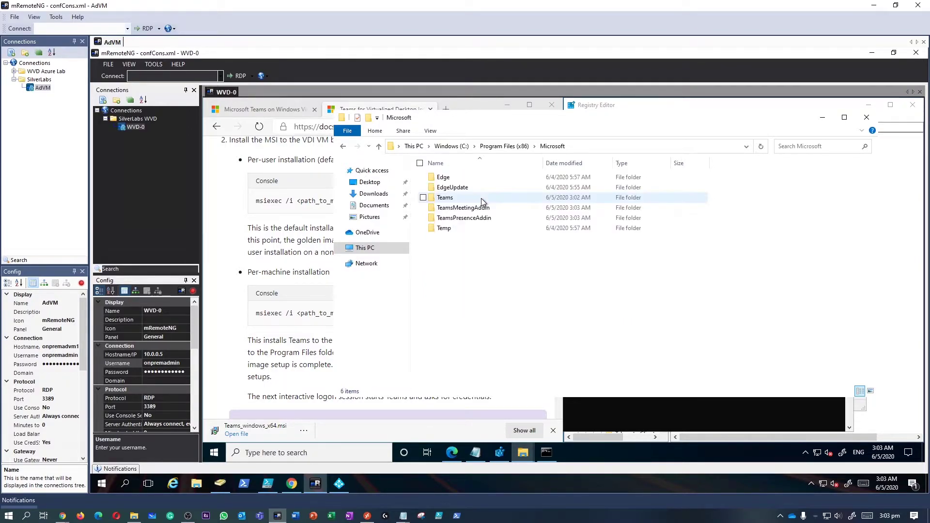
double_click(481, 198)
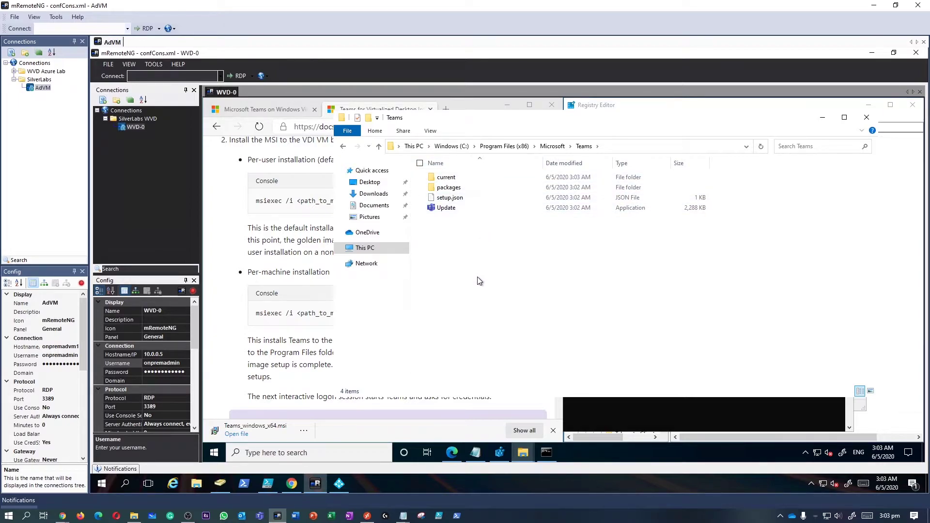
left_click(478, 177)
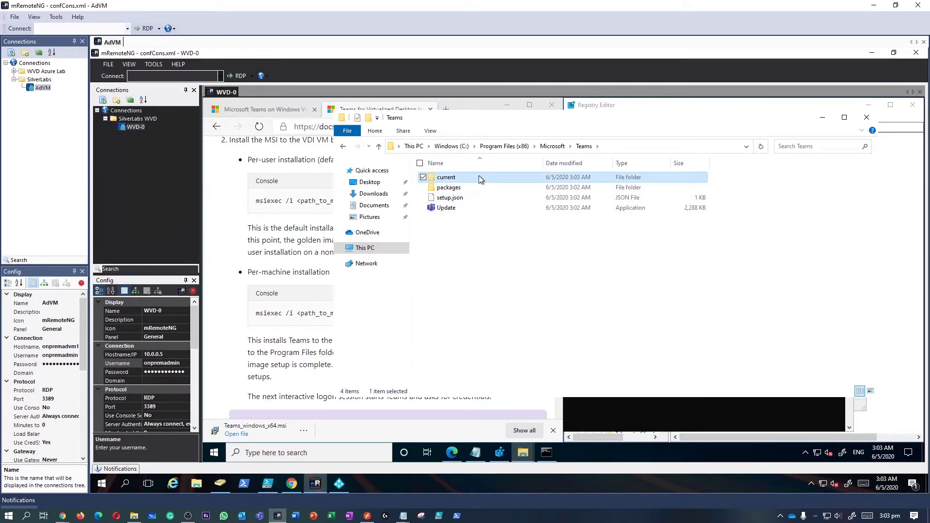
double_click(478, 178)
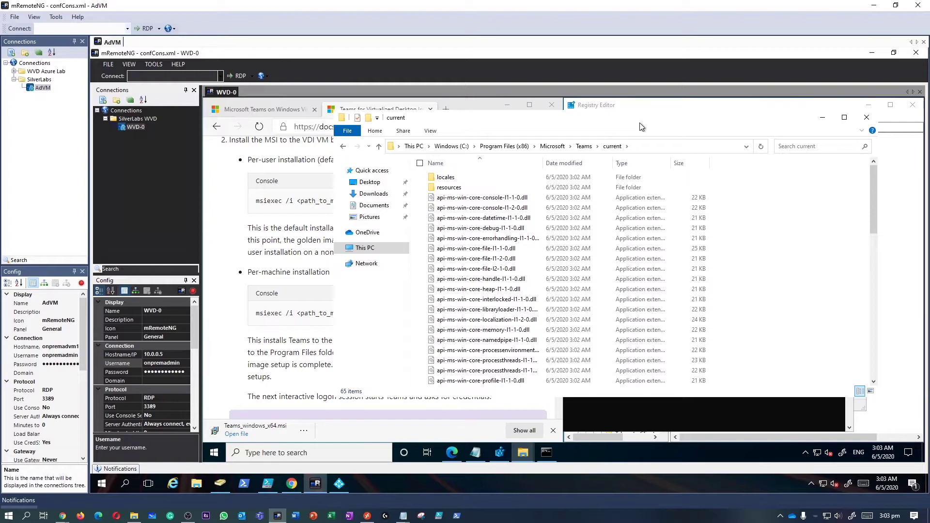
double_click(639, 124)
scroll(479, 273, "down", 13)
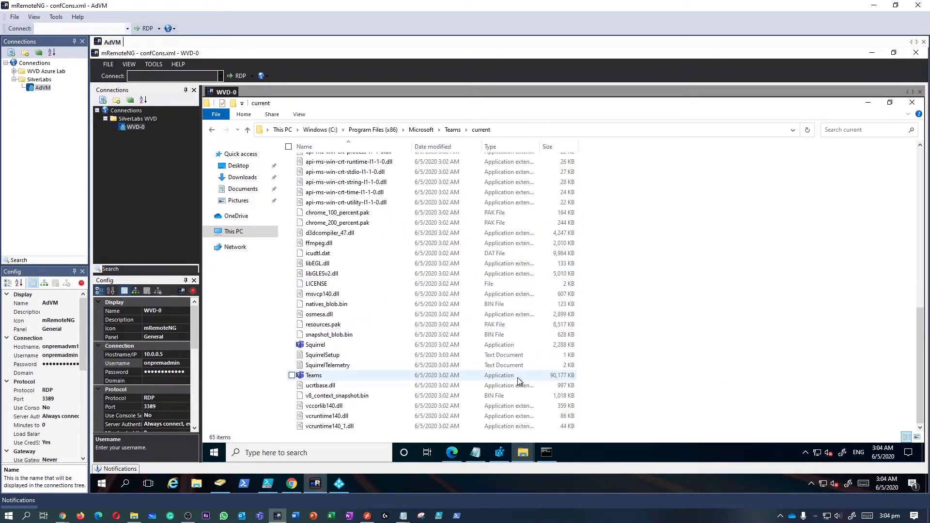
double_click(681, 108)
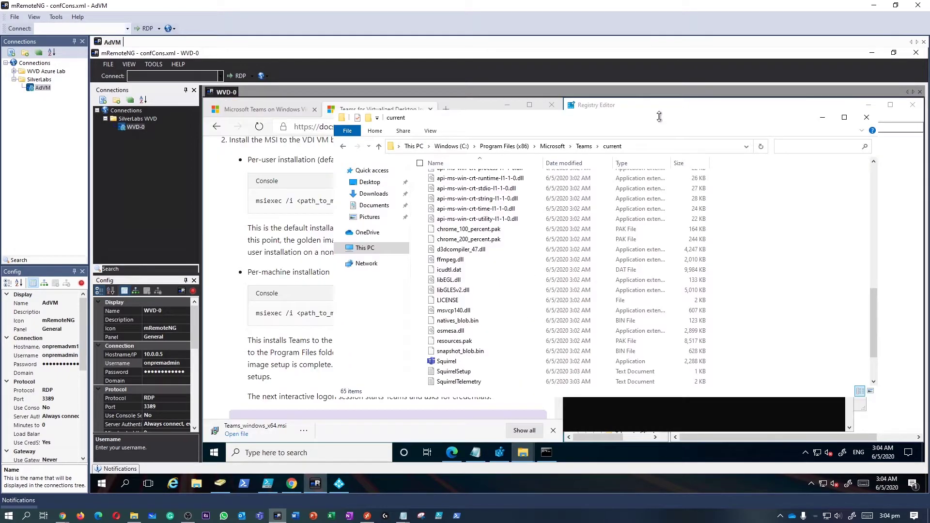
left_click(452, 329)
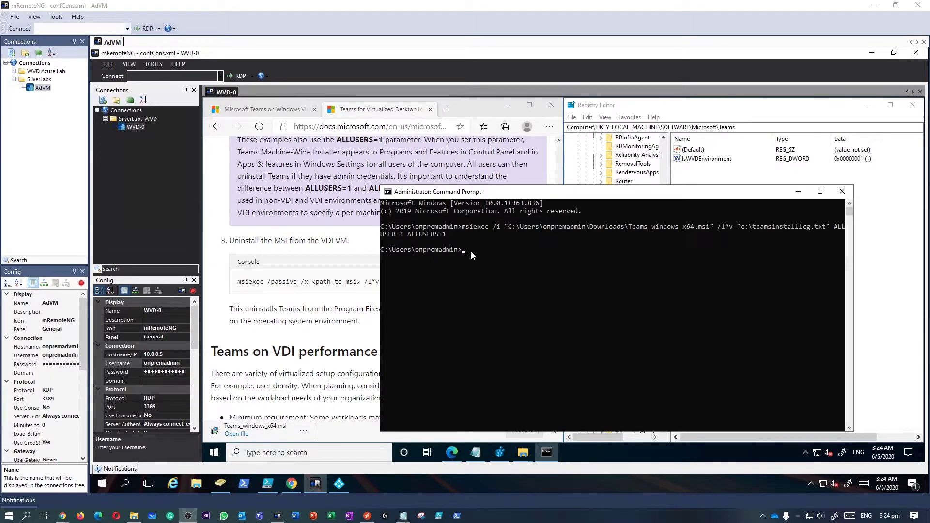
Check Teams Machine-Wide Installer 1.3.0.4461 in Control Panel's Programs and Features, then minimize the list.
left_click(269, 454)
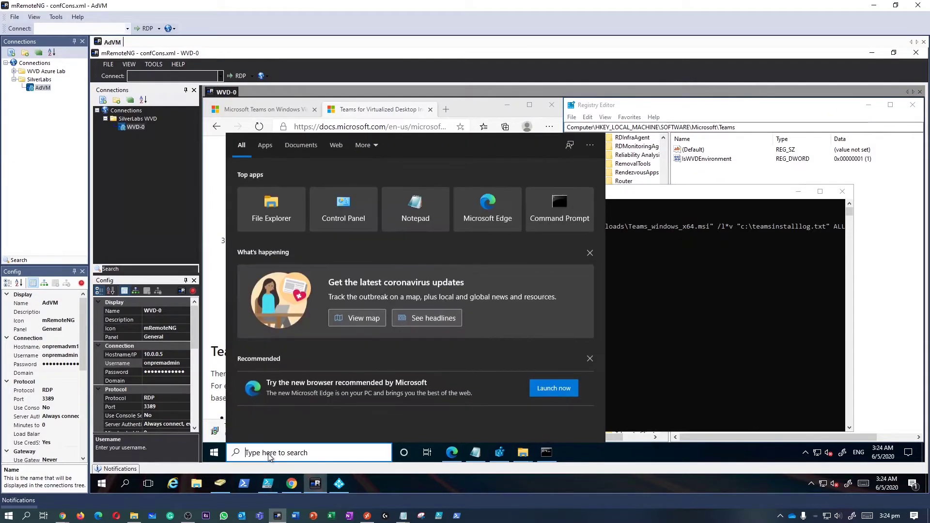
type("cont")
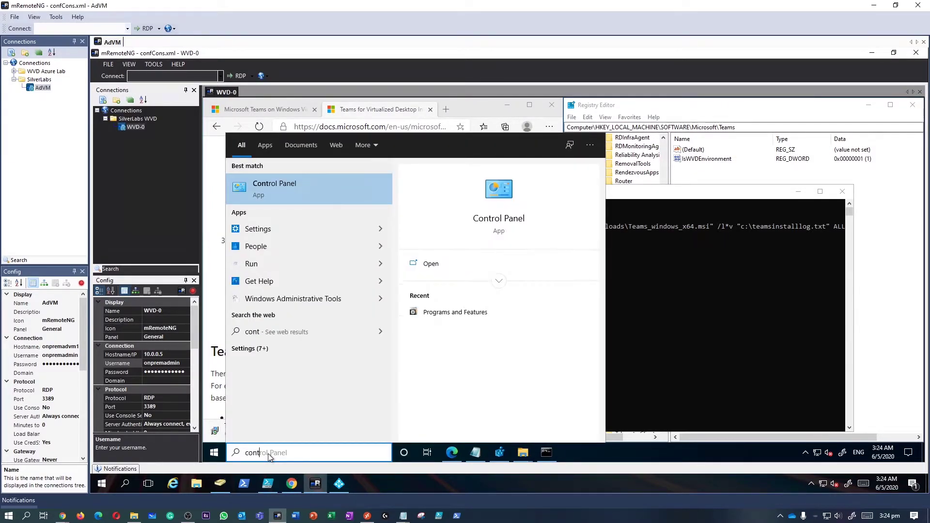
key("Return")
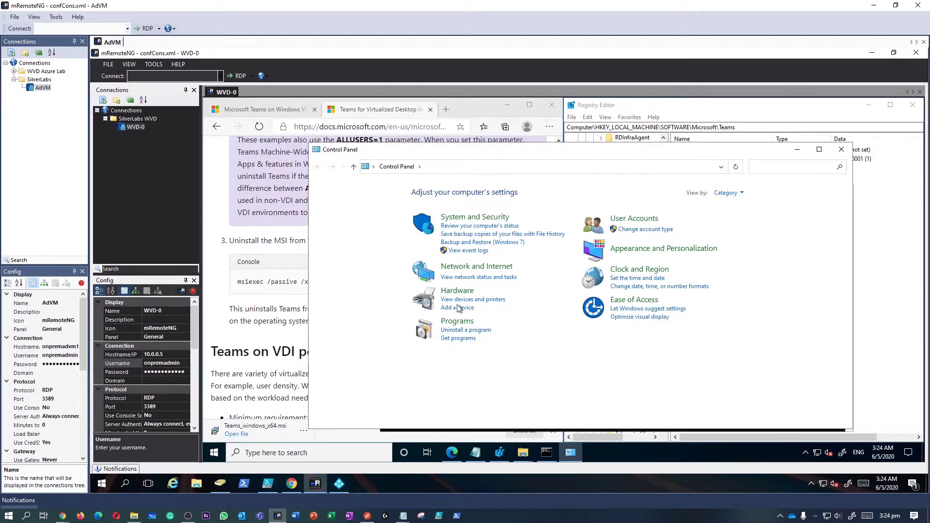
left_click(469, 320)
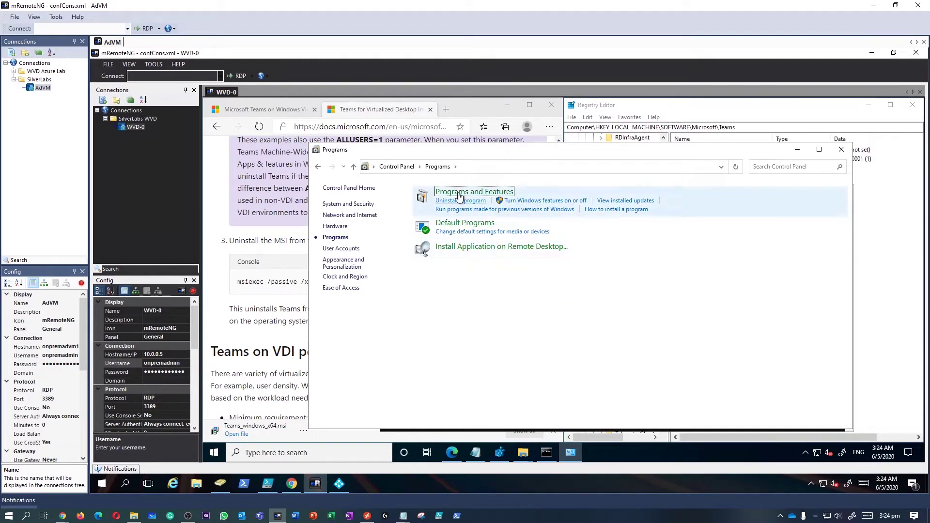
key("Return")
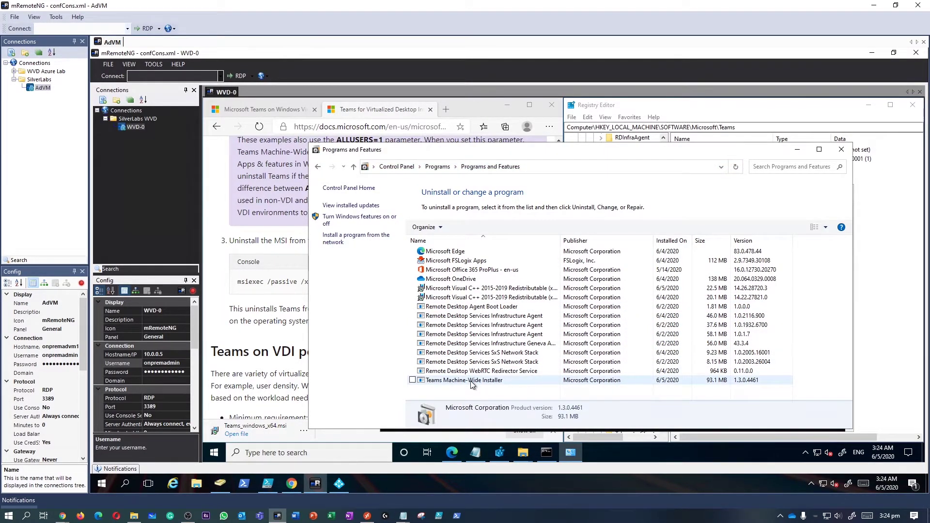
left_click(457, 381)
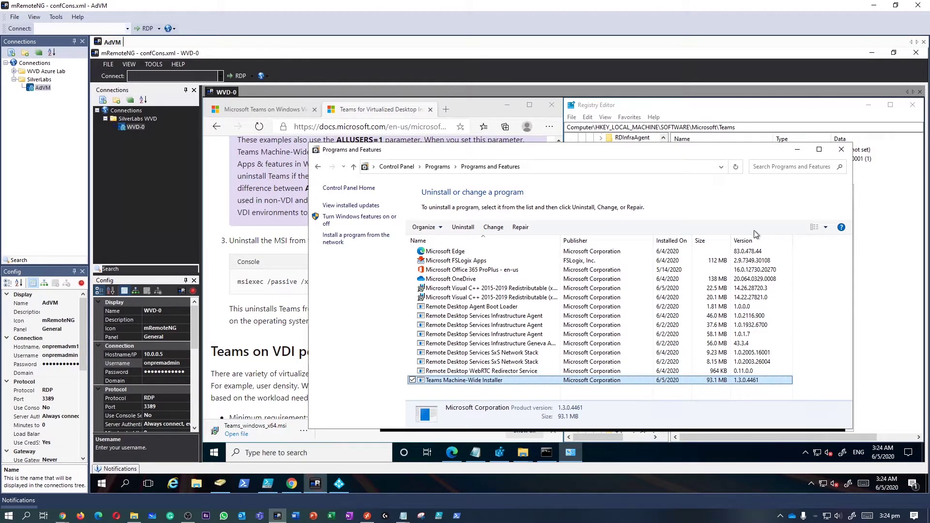
left_click(798, 151)
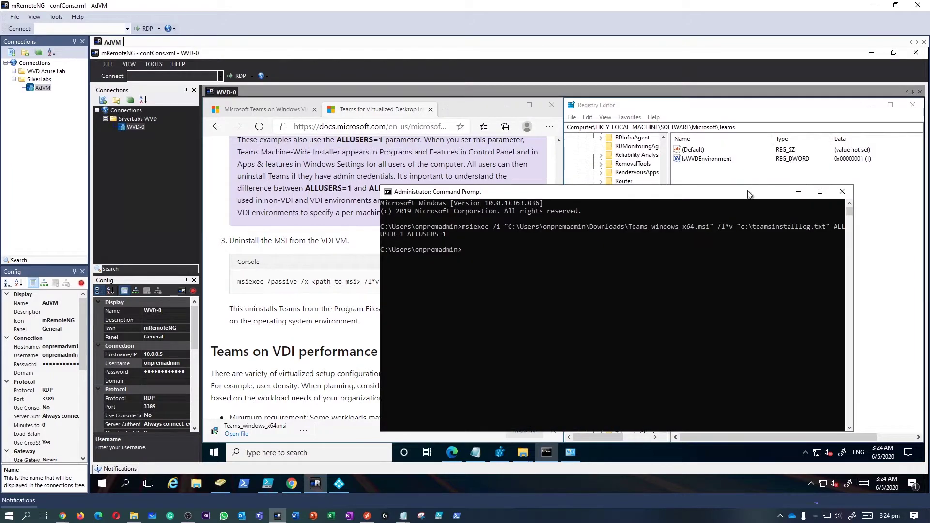
Copy the WebRTC Redirector installer download URL from line 5 of the Notepad notes.
left_click_drag(528, 194, 529, 176)
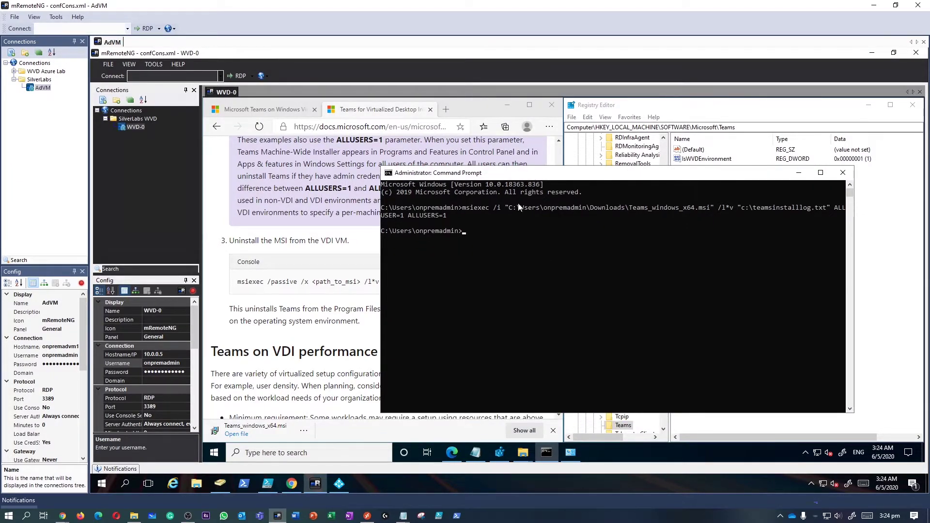
left_click(475, 452)
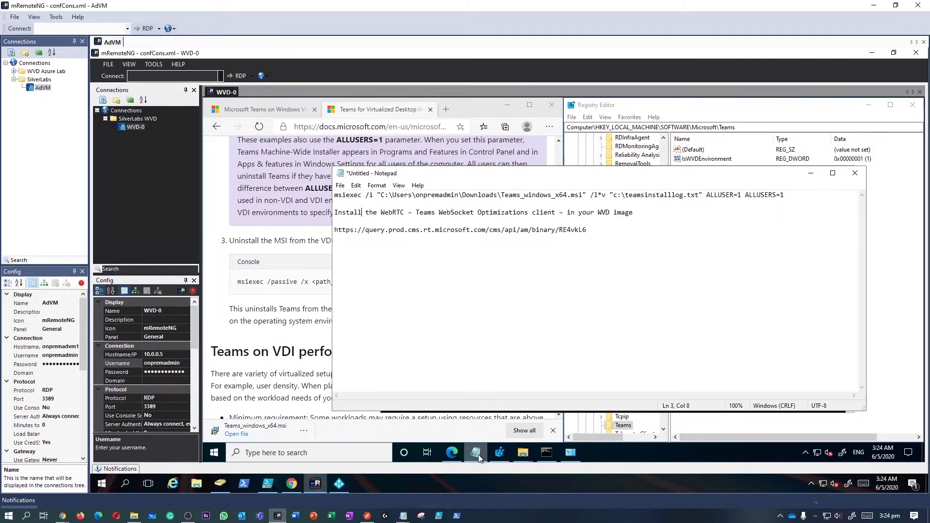
left_click_drag(335, 213, 639, 214)
left_click_drag(587, 231, 336, 231)
right_click(336, 231)
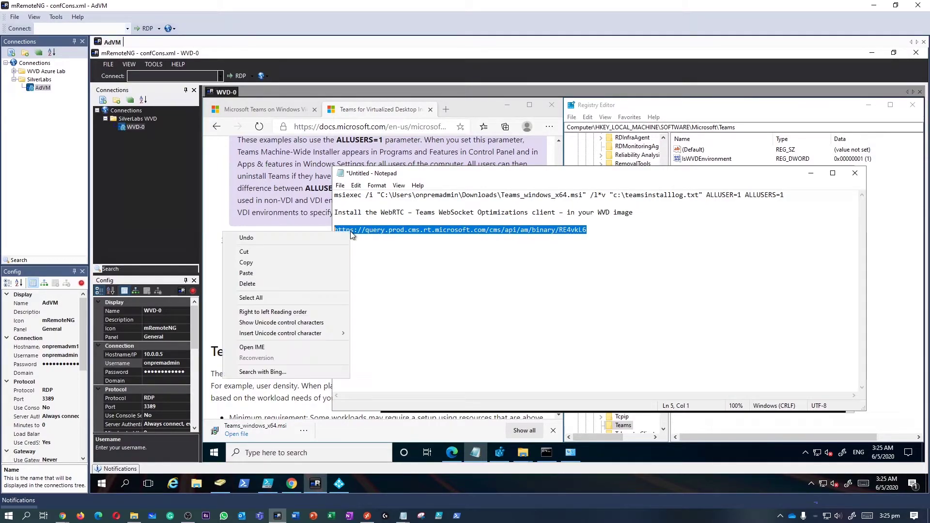
left_click(313, 261)
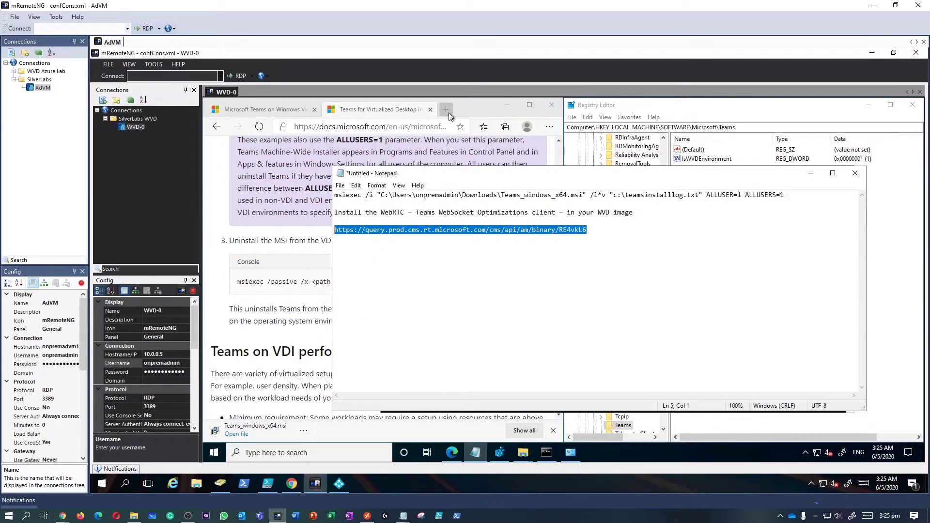
Download MsRdcWebRTCSvc_HostSetup_0.11.0 in a new Edge tab and select it in the Downloads folder.
left_click(446, 110)
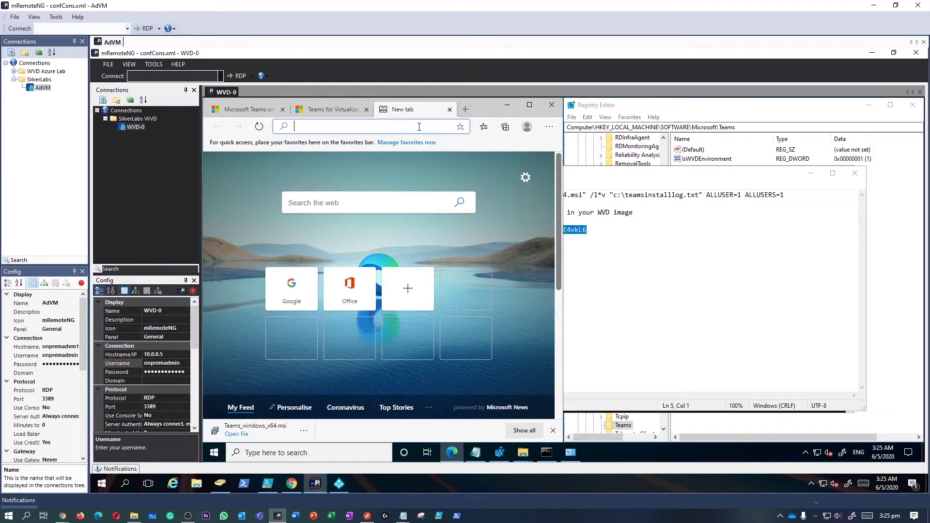
key("ctrl+v")
key("Return")
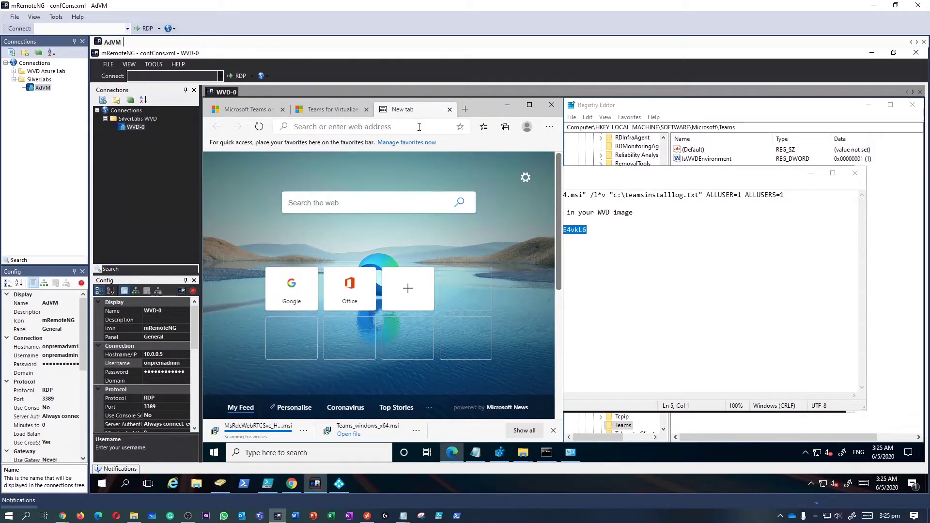
left_click(304, 431)
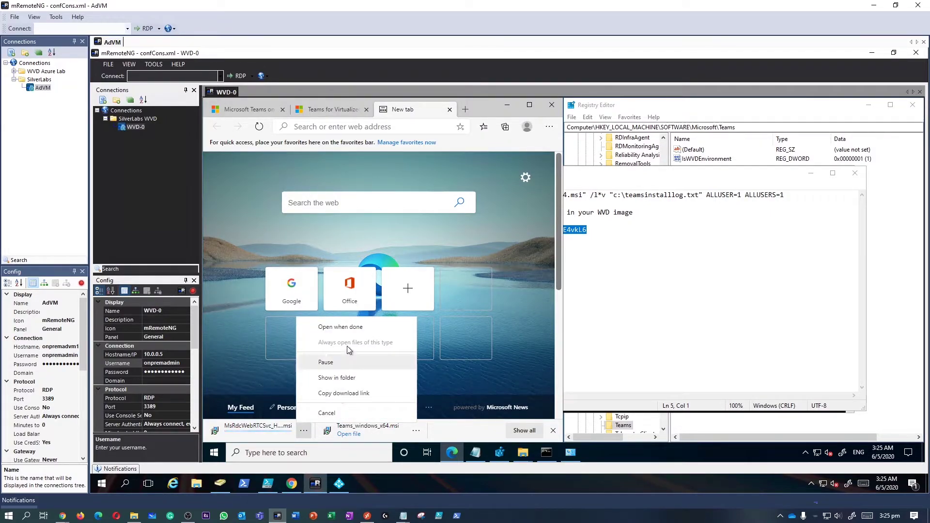
left_click(345, 379)
left_click(489, 279)
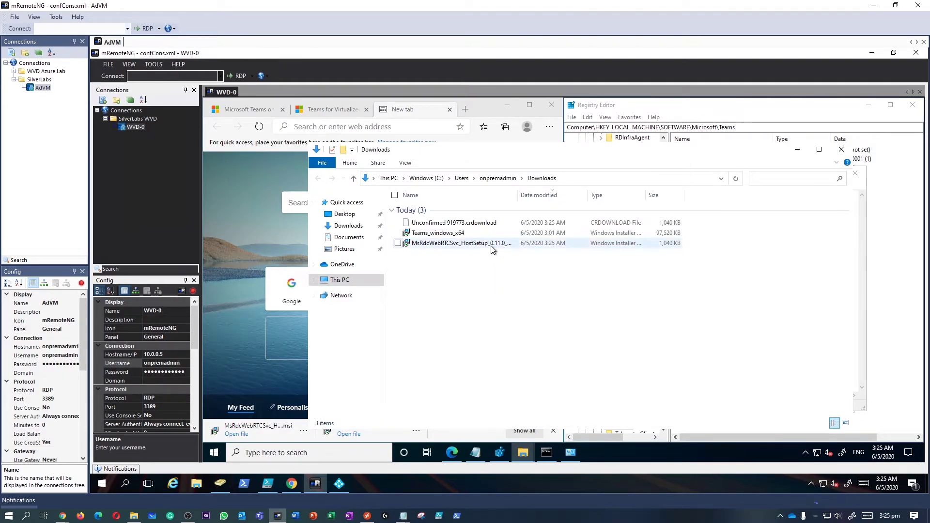
Repair the WebRTC Redirector with MsRdcWebRTCSvc_HostSetup_0.11.0, then refresh Downloads to show 2 items.
double_click(491, 244)
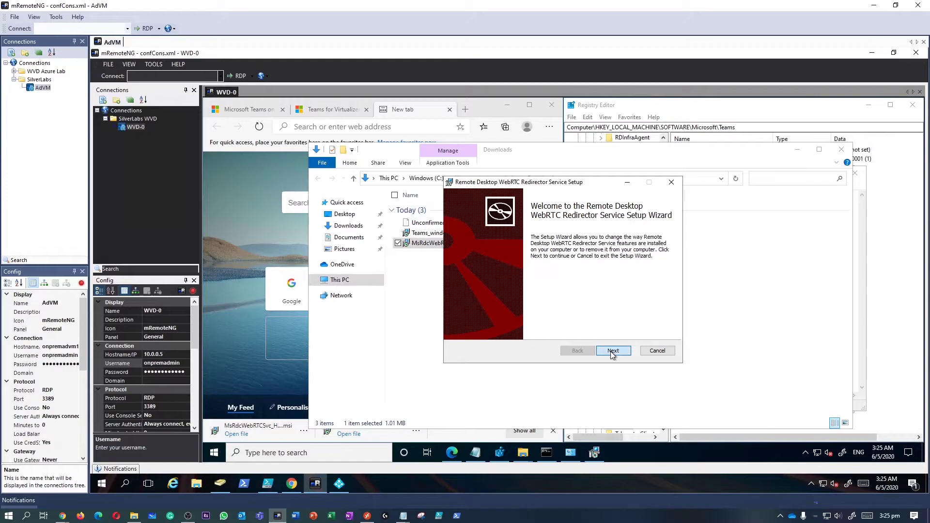
left_click(612, 353)
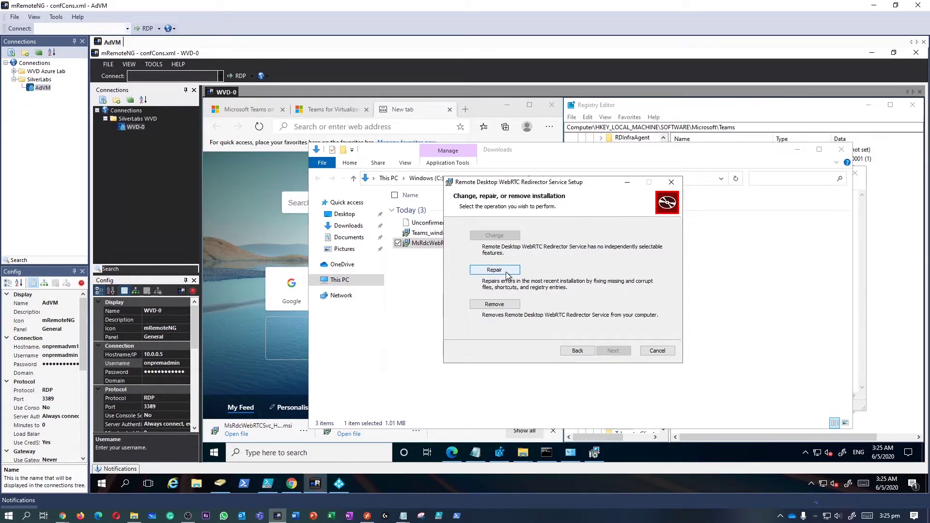
left_click(494, 270)
left_click(611, 351)
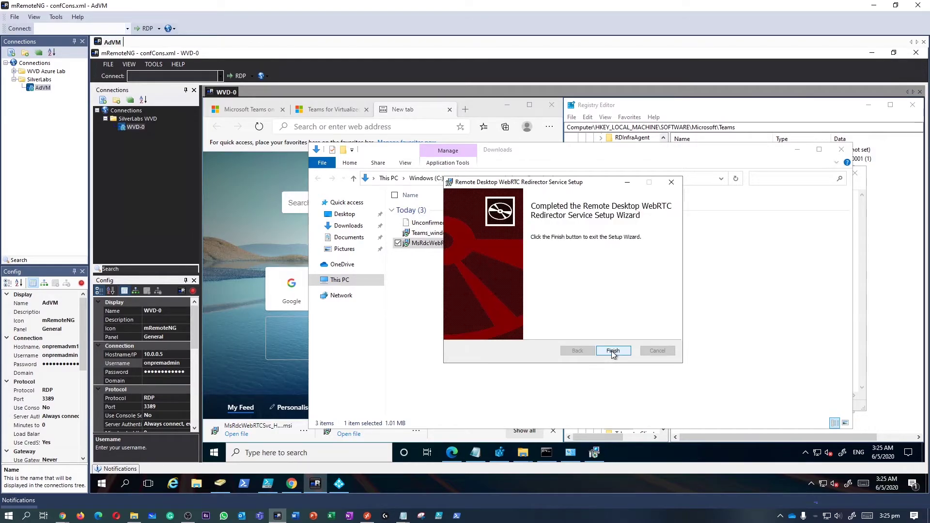
left_click(612, 351)
right_click(585, 339)
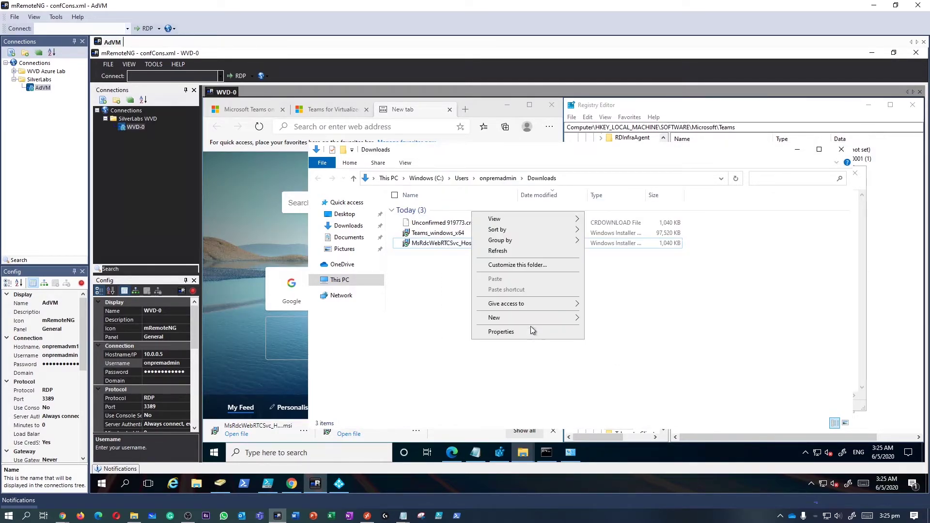
left_click(499, 252)
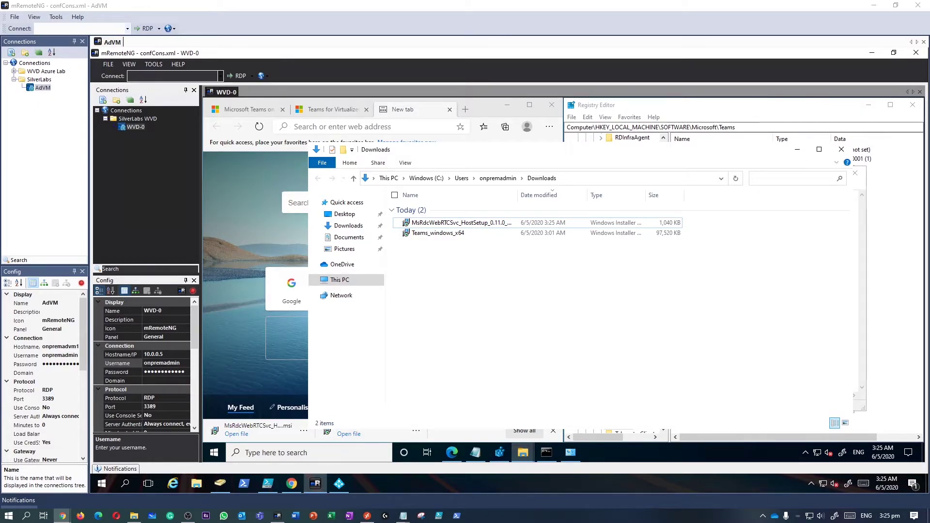
In Apps & features, check the Teams Machine-Wide Installer and WebRTC Redirector Service 0.11.0.0 entries.
left_click(263, 455)
type("apps an")
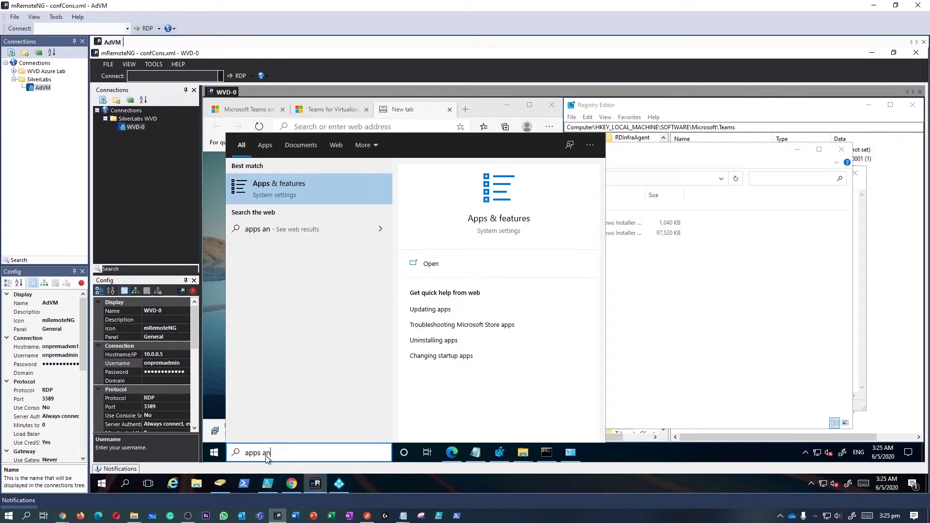
key("Return")
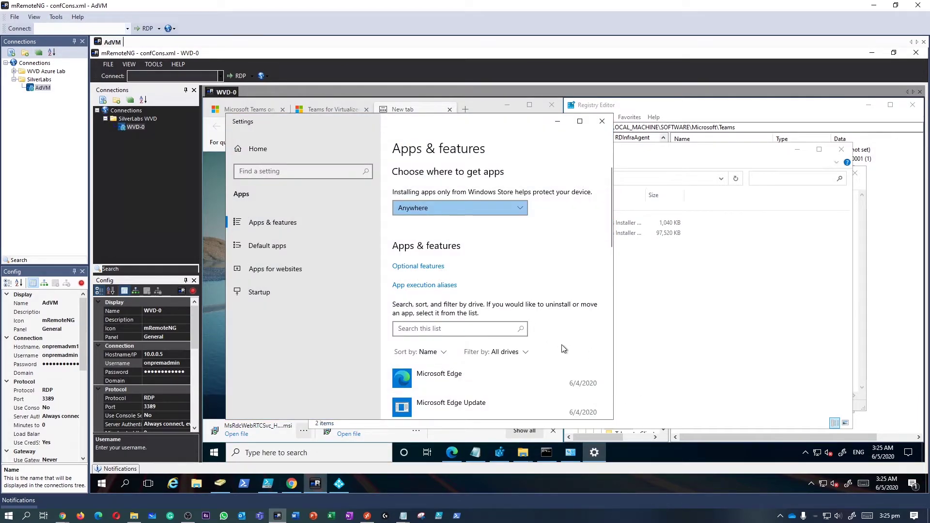
scroll(612, 233, "down", 2)
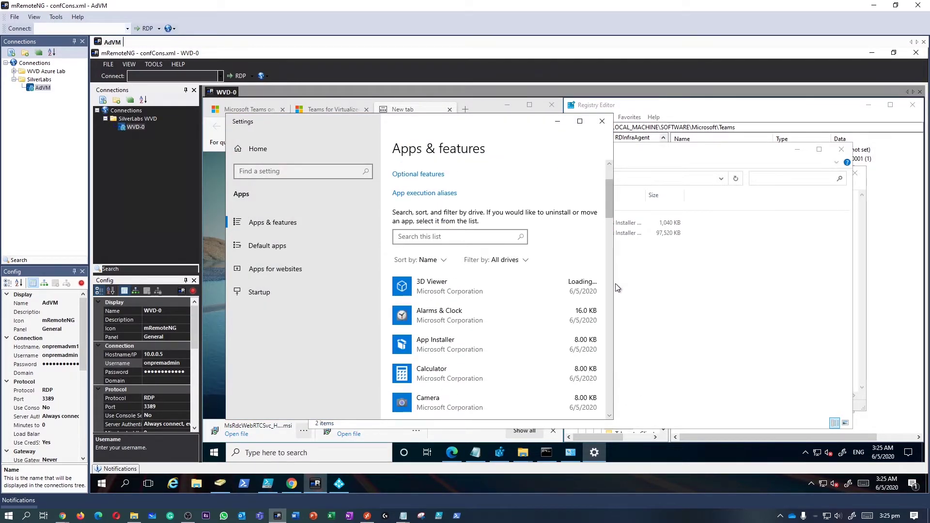
left_click_drag(615, 287, 740, 286)
scroll(534, 280, "down", 2)
scroll(535, 281, "down", 15)
scroll(535, 285, "down", 6)
scroll(535, 285, "up", 6)
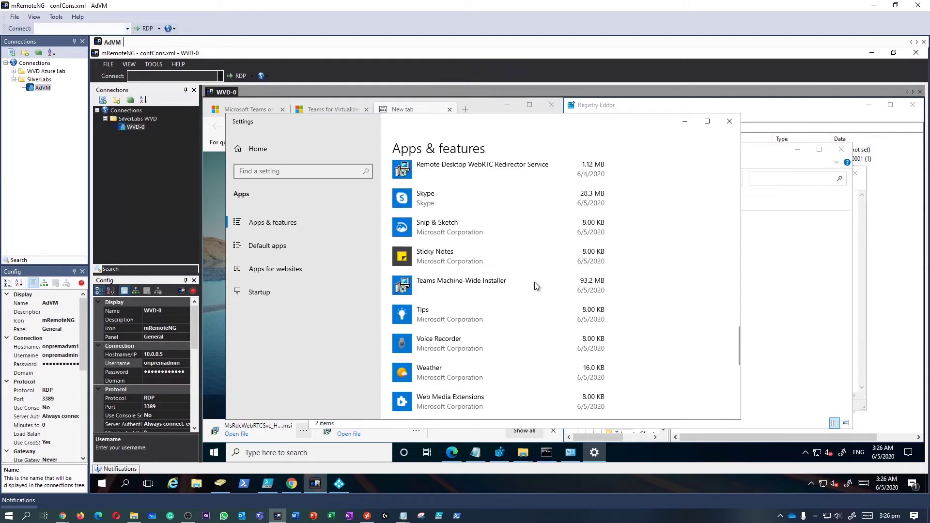
left_click(499, 289)
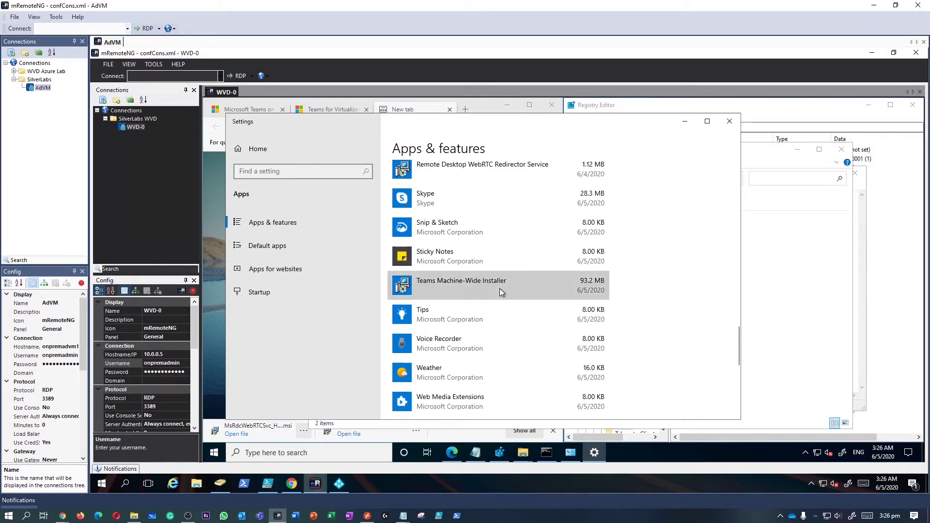
scroll(503, 289, "up", 2)
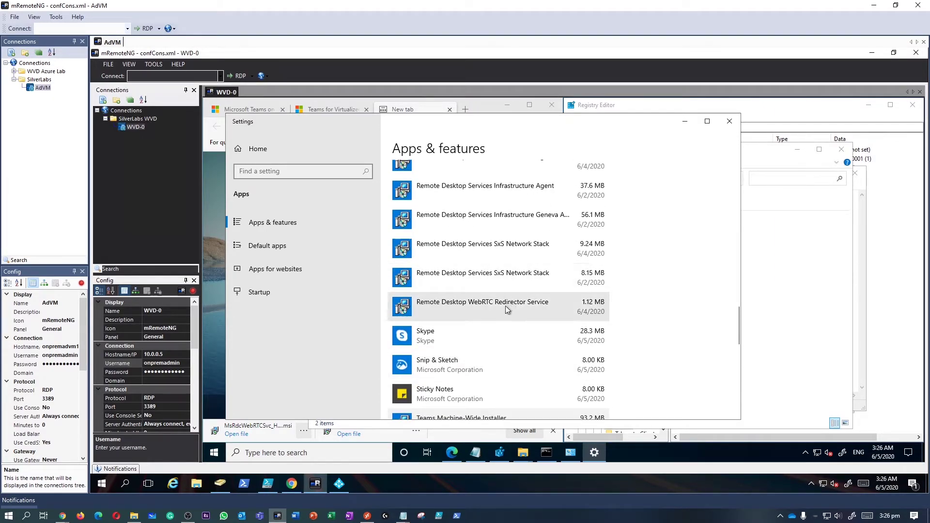
left_click(499, 306)
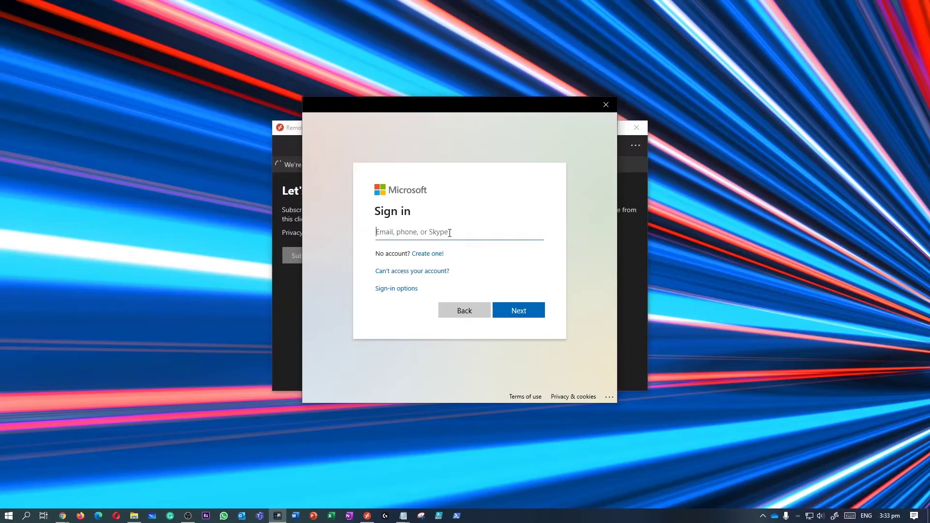
Enter the work account e-mail and password in the Microsoft Sign in prompt.
key("Return")
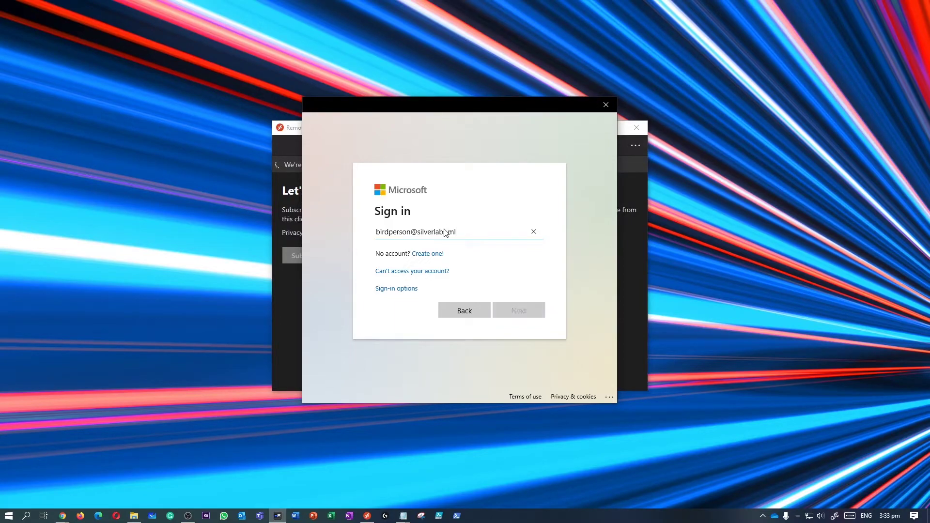
type("p")
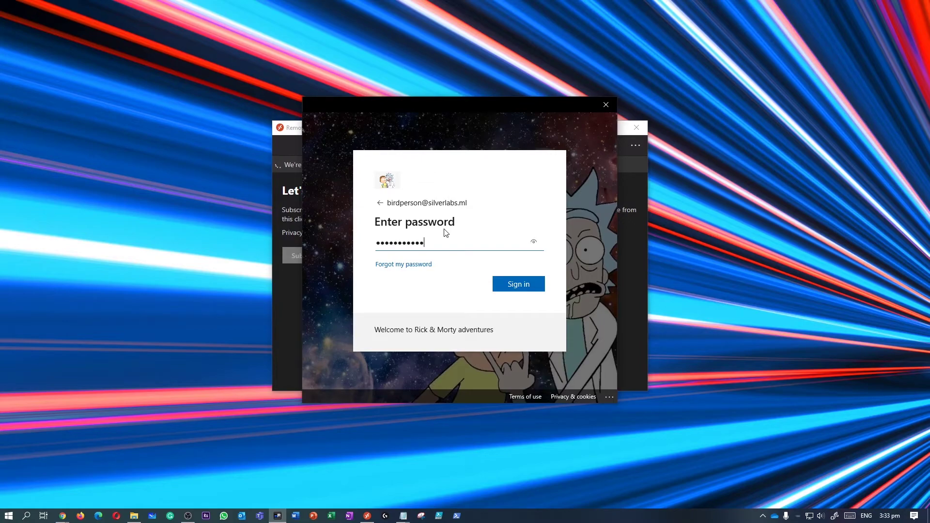
key("Return")
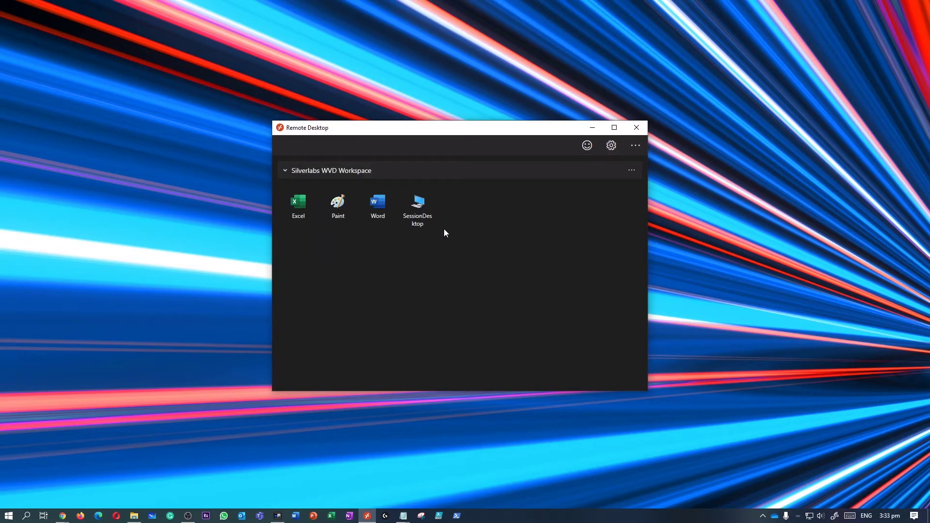
Turn off Use default settings in the SessionDesktop resource settings.
right_click(430, 221)
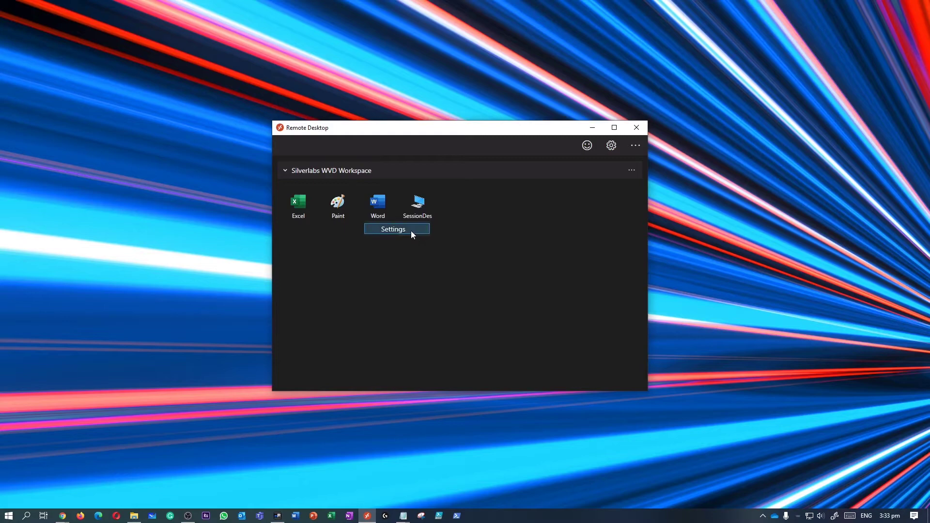
left_click(413, 234)
left_click(484, 207)
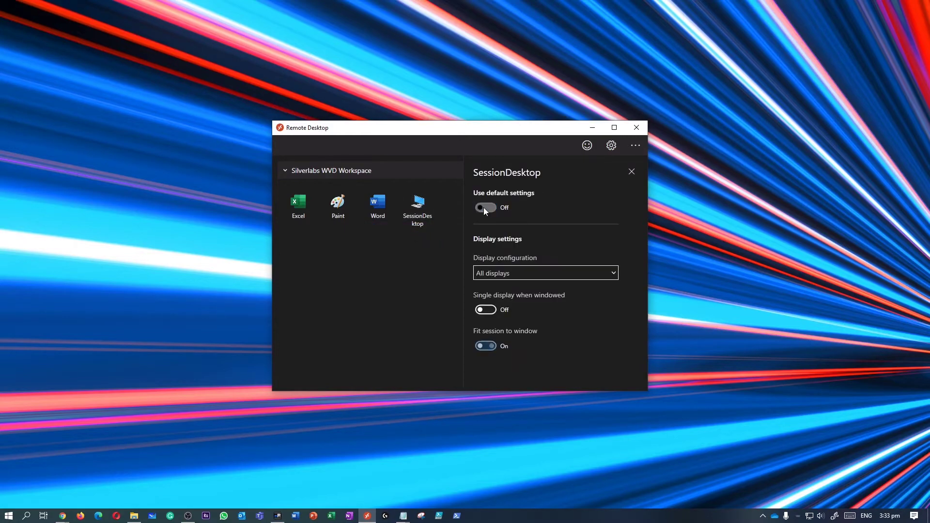
left_click(411, 238)
Launch SessionDesktop and enter the workspace password to connect.
double_click(420, 231)
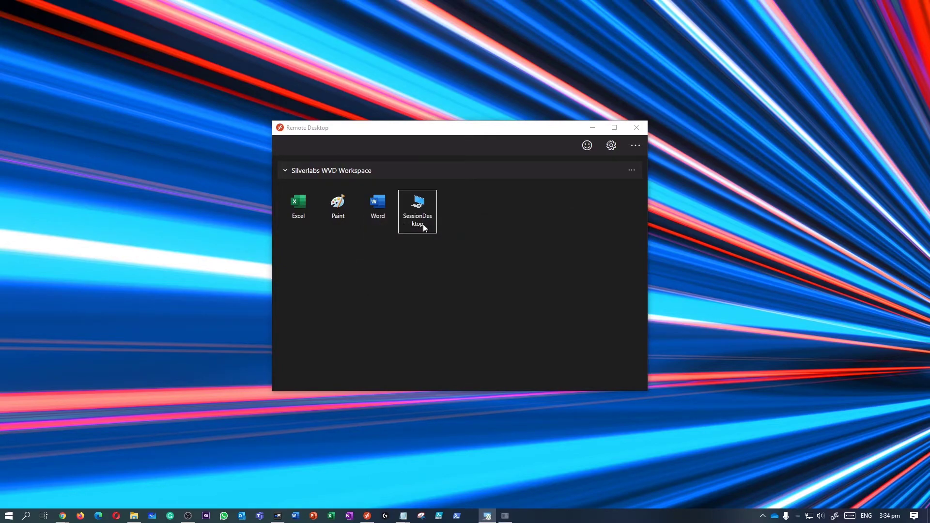
type("•")
key("Return")
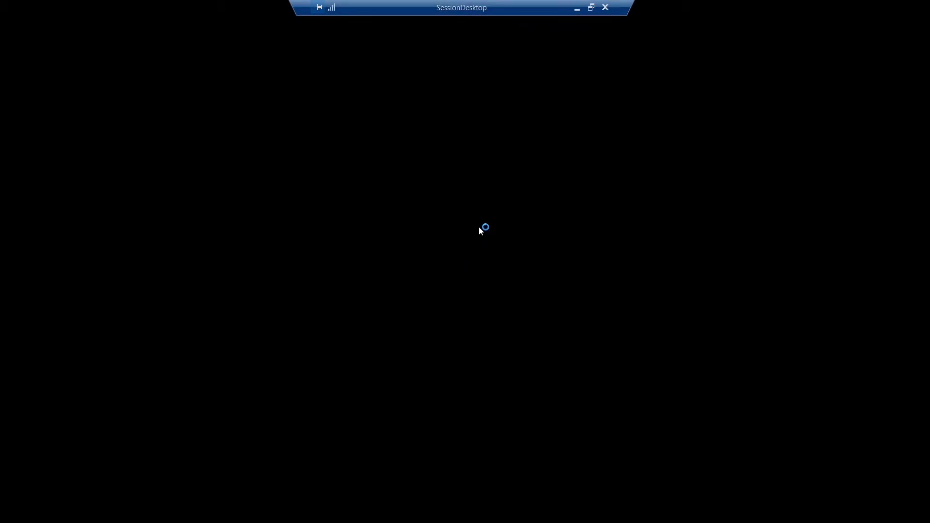
Exit full screen and sign in to Teams with the work account and its password.
double_click(496, 11)
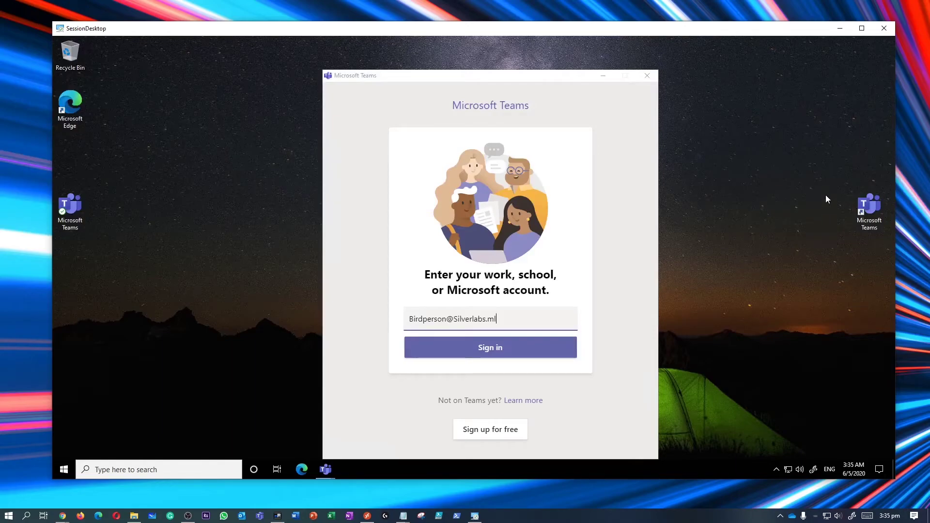
left_click(861, 200)
left_click(770, 163)
left_click_drag(517, 76, 520, 48)
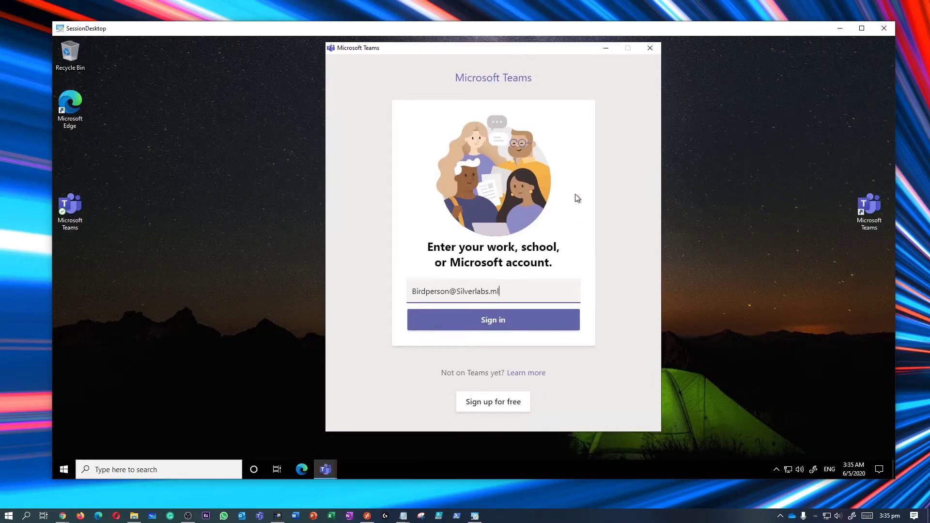
left_click(510, 322)
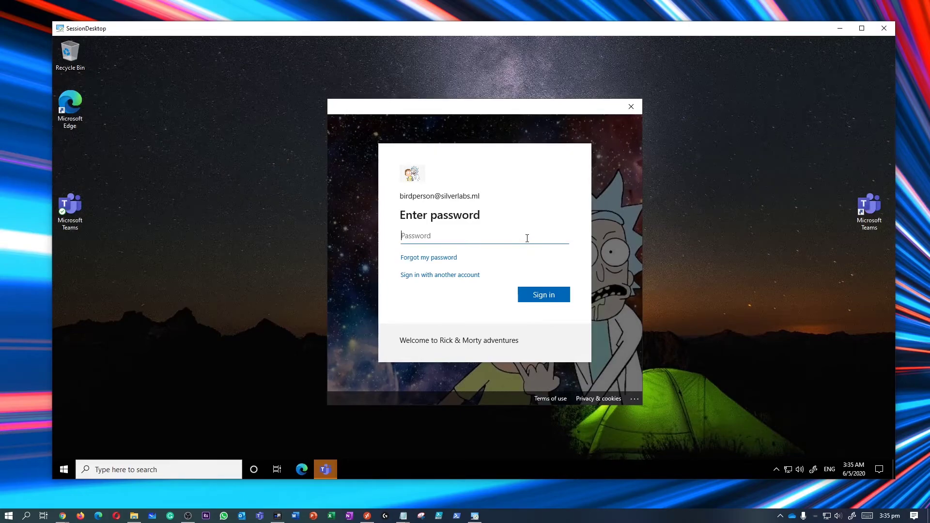
type("••••••••••")
key("Return")
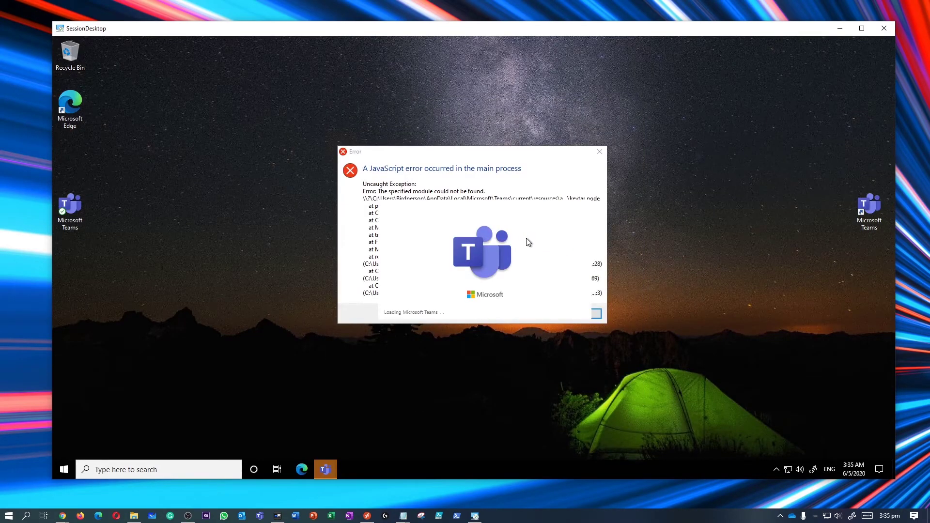
Dismiss the JavaScript error and delete the extra Teams desktop shortcut.
left_click(598, 152)
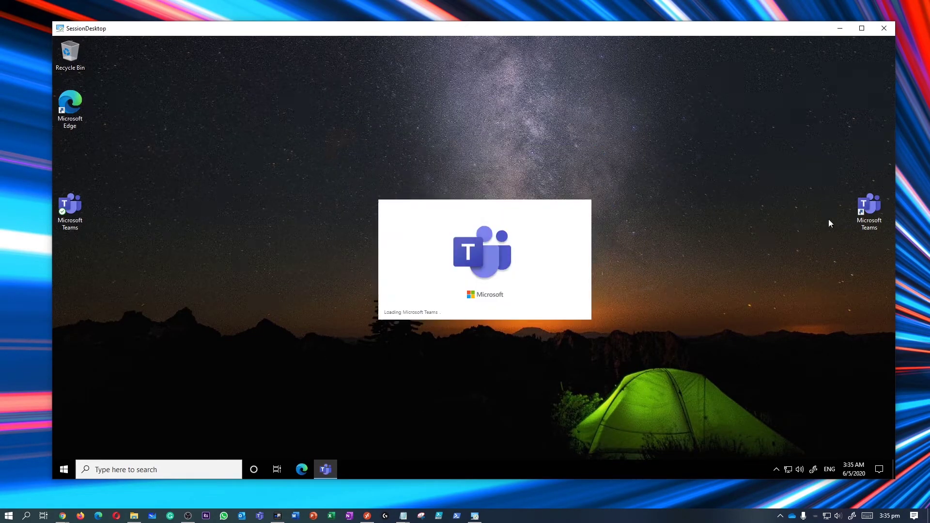
left_click_drag(824, 174, 879, 255)
key("Delete")
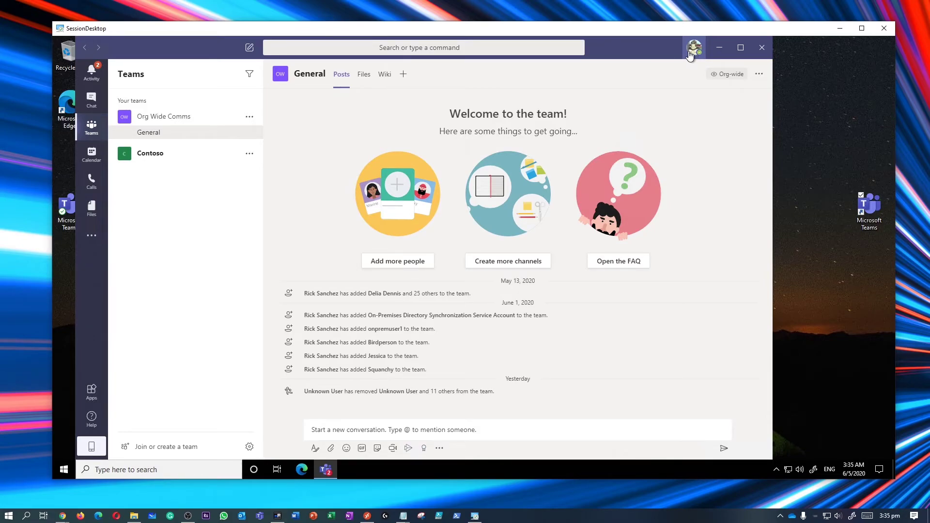
Confirm Teams version 1.3.00.4461 (64-bit) via the profile menu's About, then close the window.
left_click(694, 48)
mouse_move(662, 215)
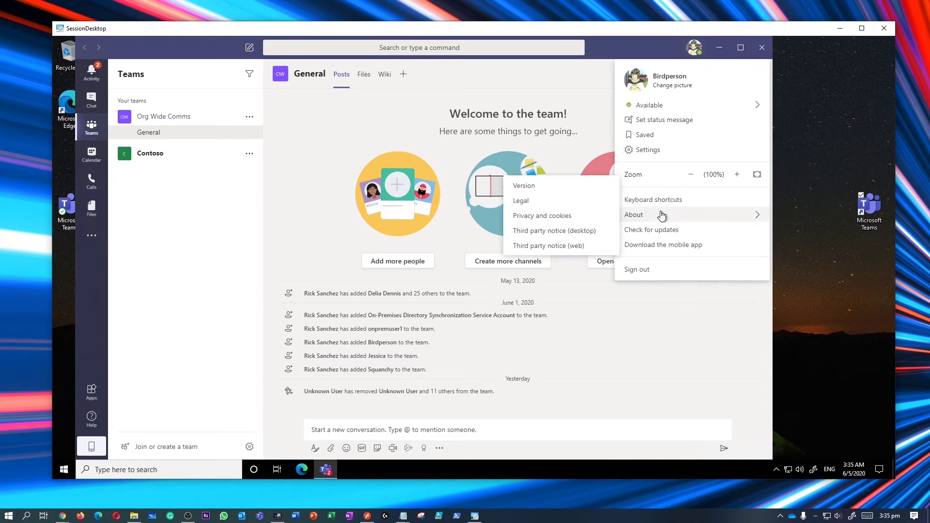
left_click(548, 189)
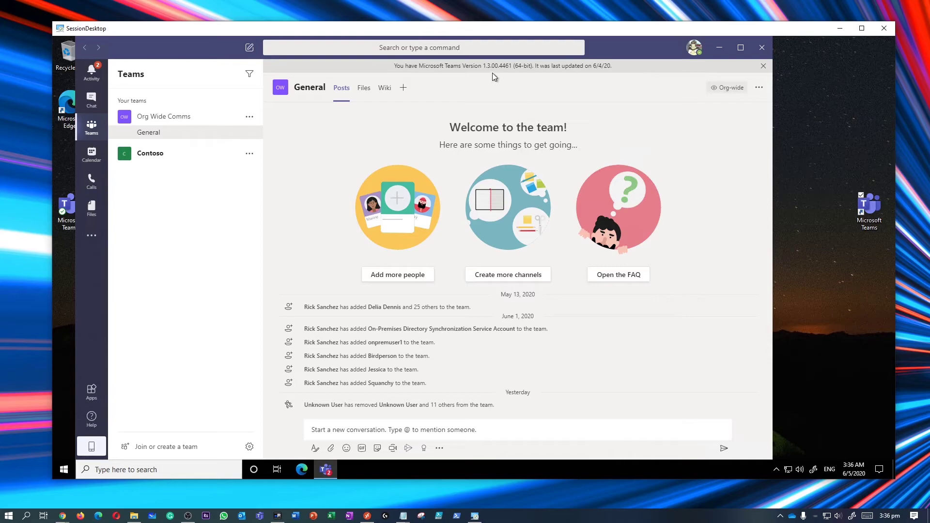
left_click_drag(429, 67, 639, 79)
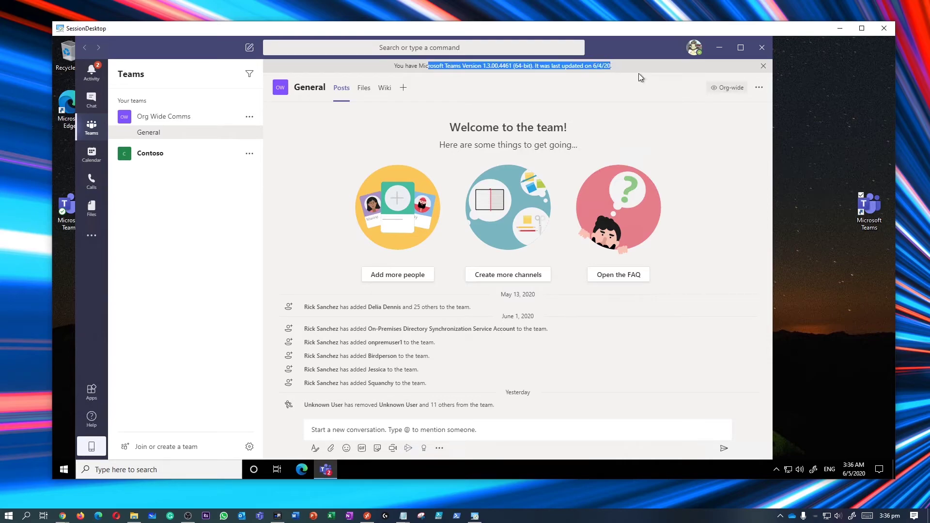
left_click(761, 49)
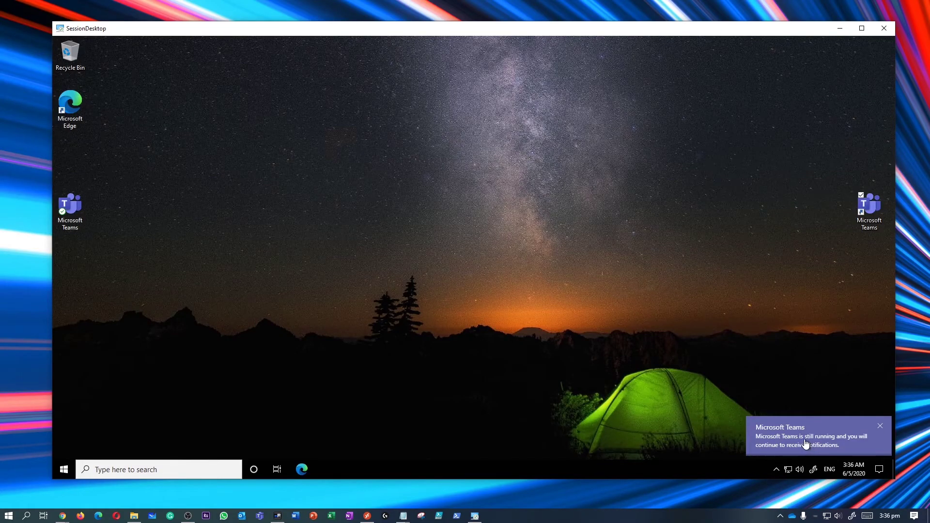
left_click(65, 473)
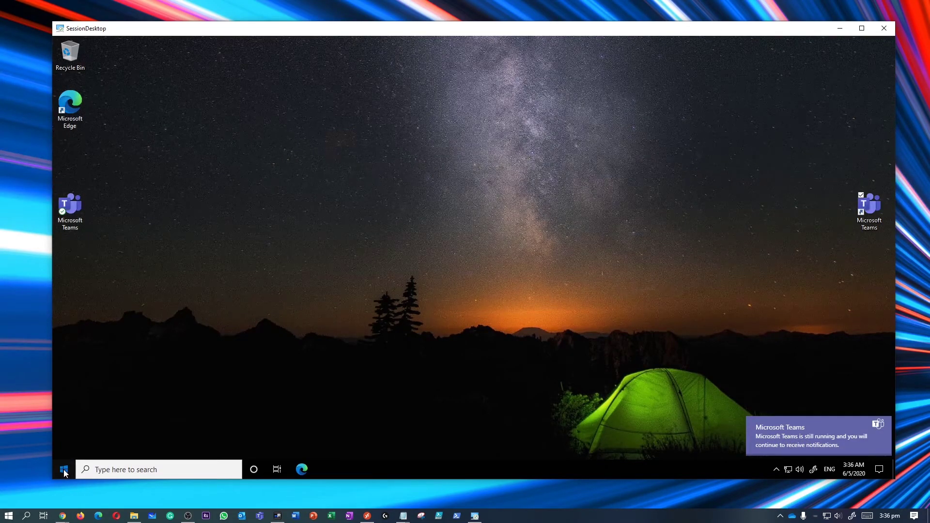
left_click(115, 470)
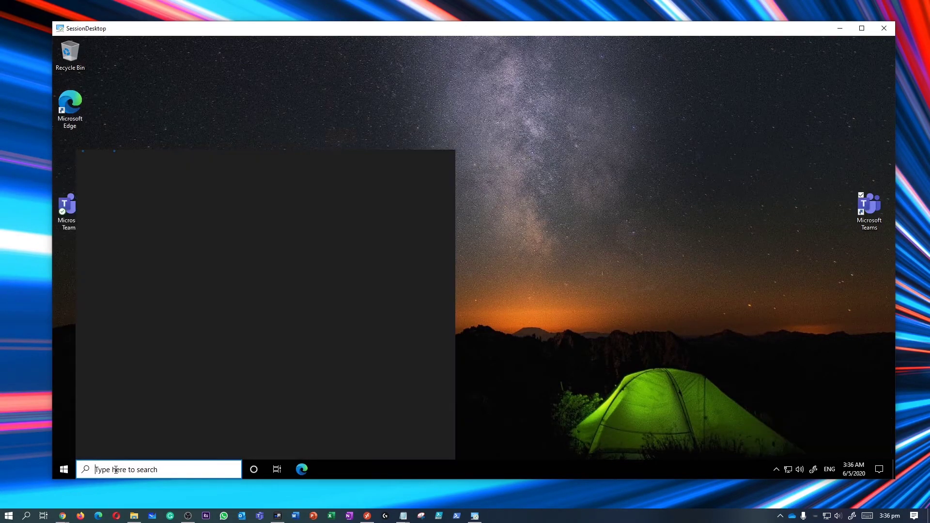
type("contro")
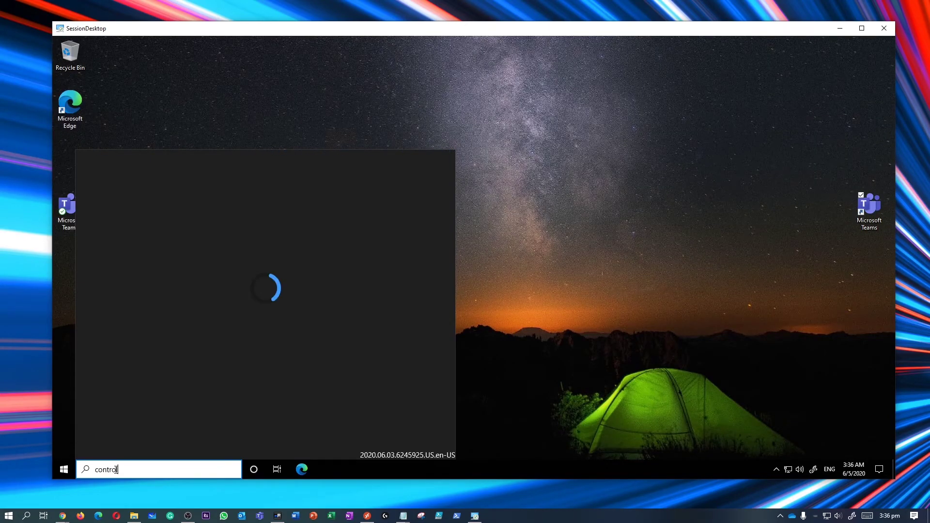
type("l")
key("Return")
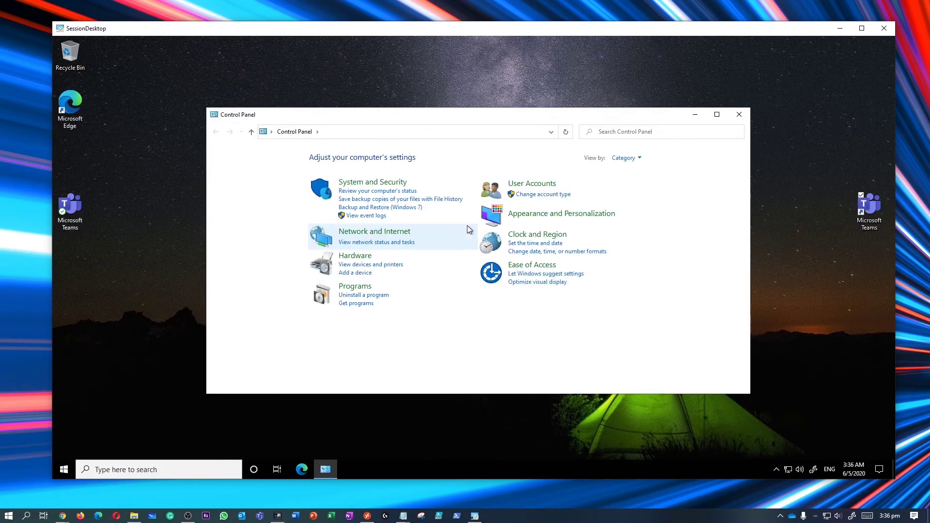
left_click(366, 287)
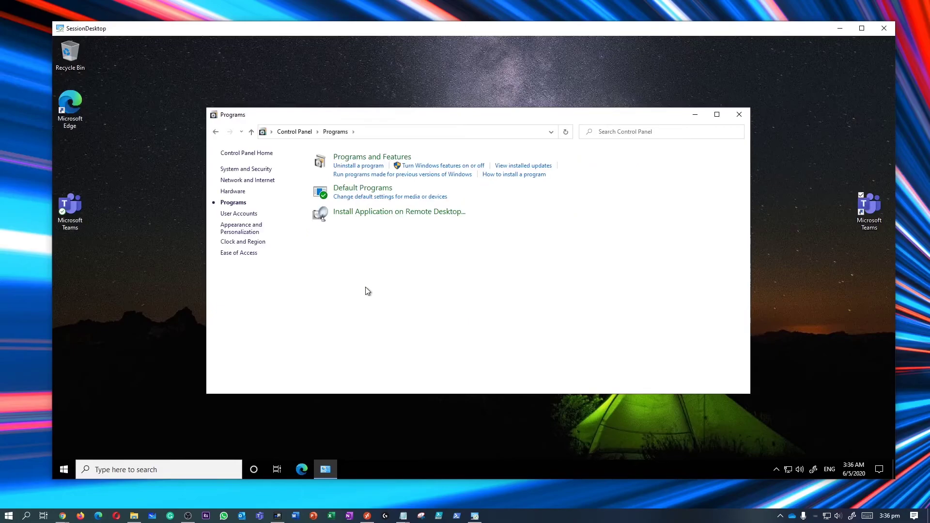
left_click(359, 158)
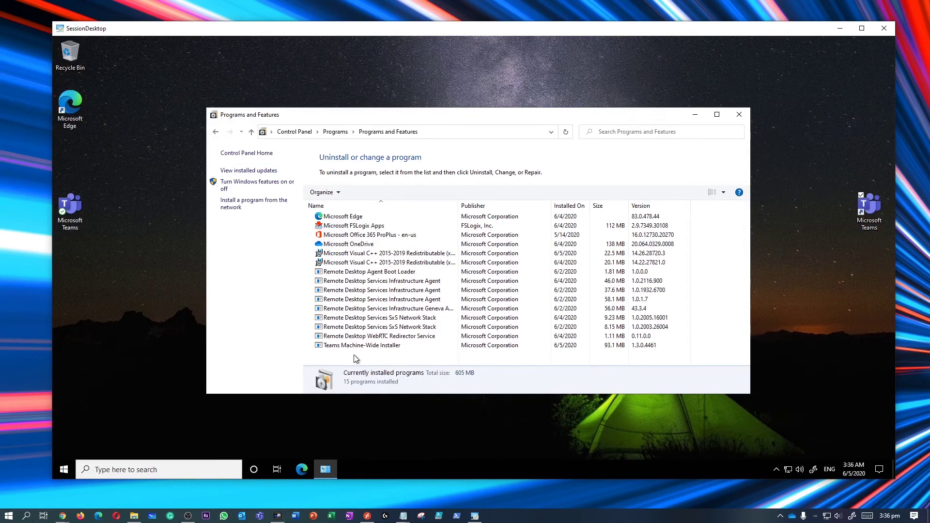
left_click(359, 338)
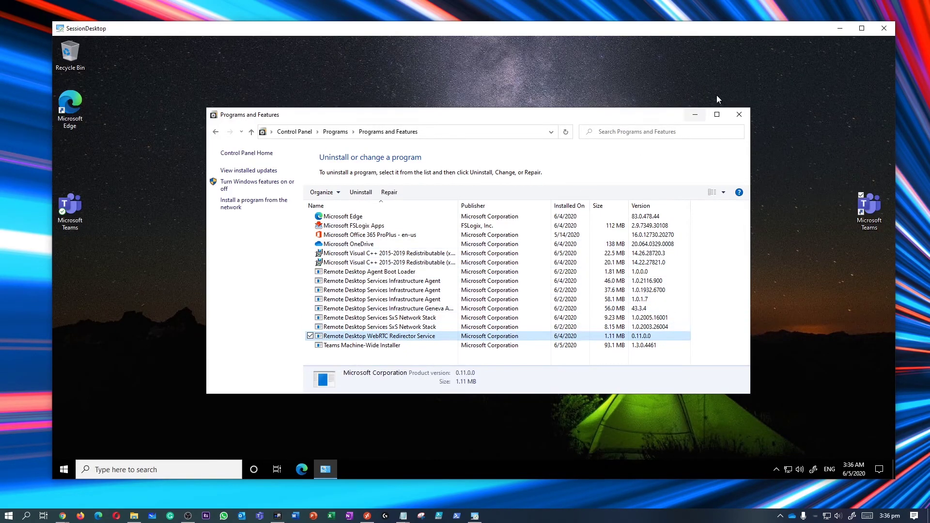
left_click(739, 116)
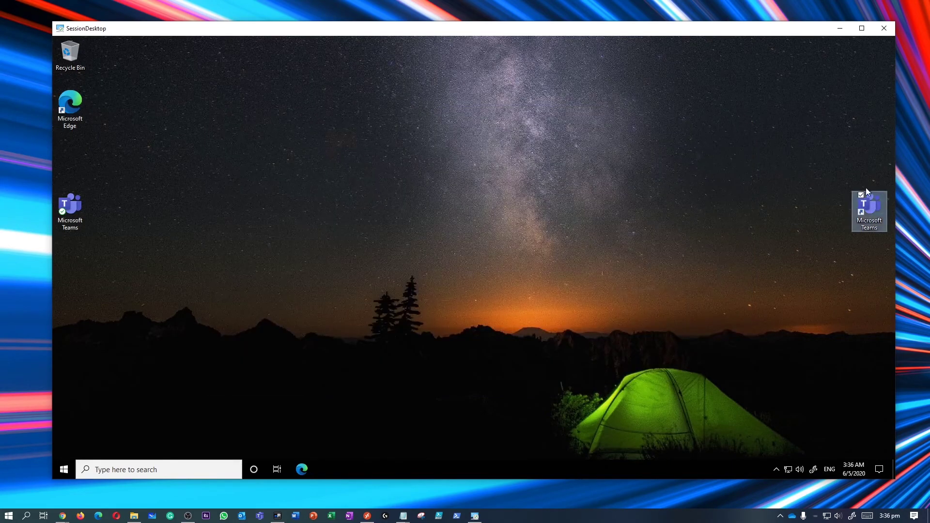
Relaunch Teams, dismiss the pop-out chat tip, open Contoso General, then view Activity.
double_click(860, 213)
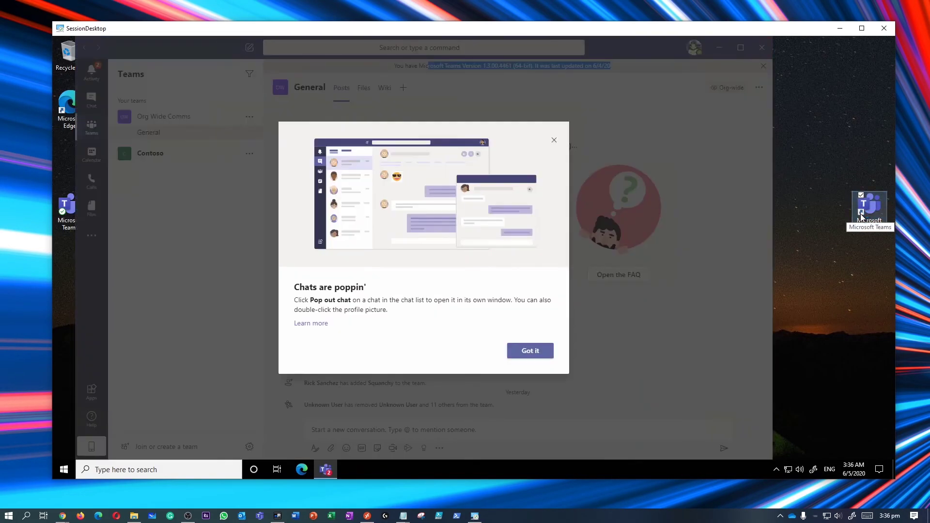
left_click(530, 351)
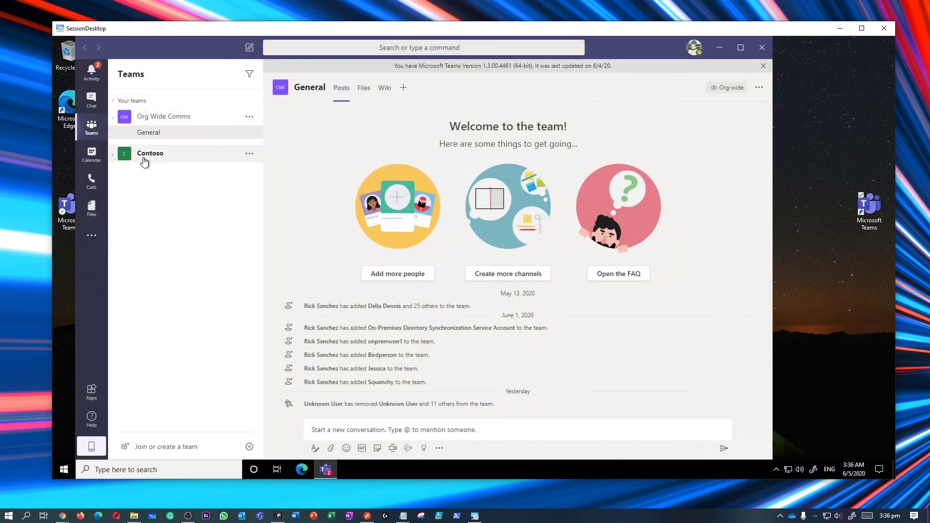
left_click(115, 160)
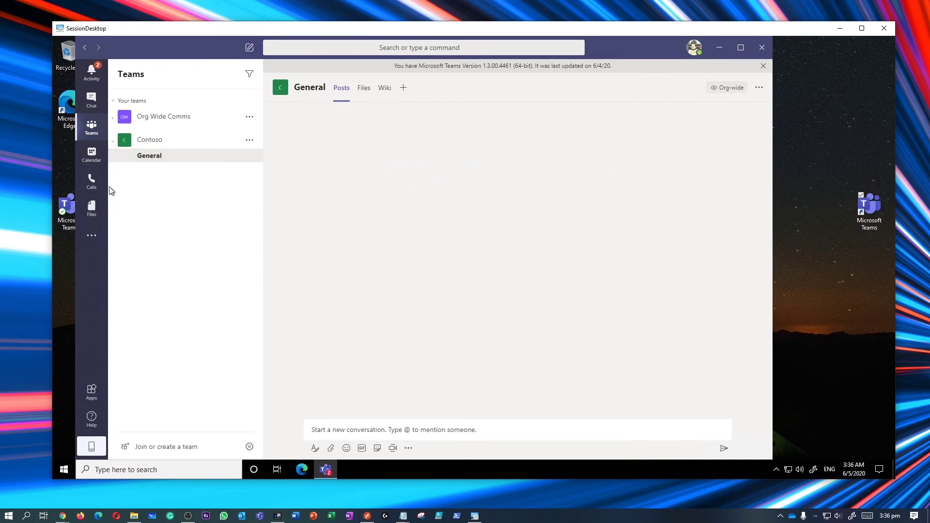
left_click(92, 83)
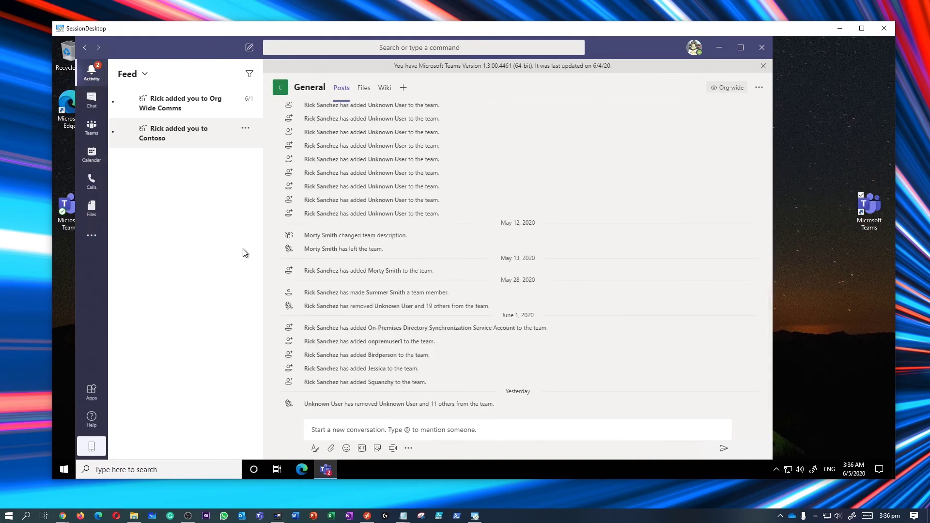